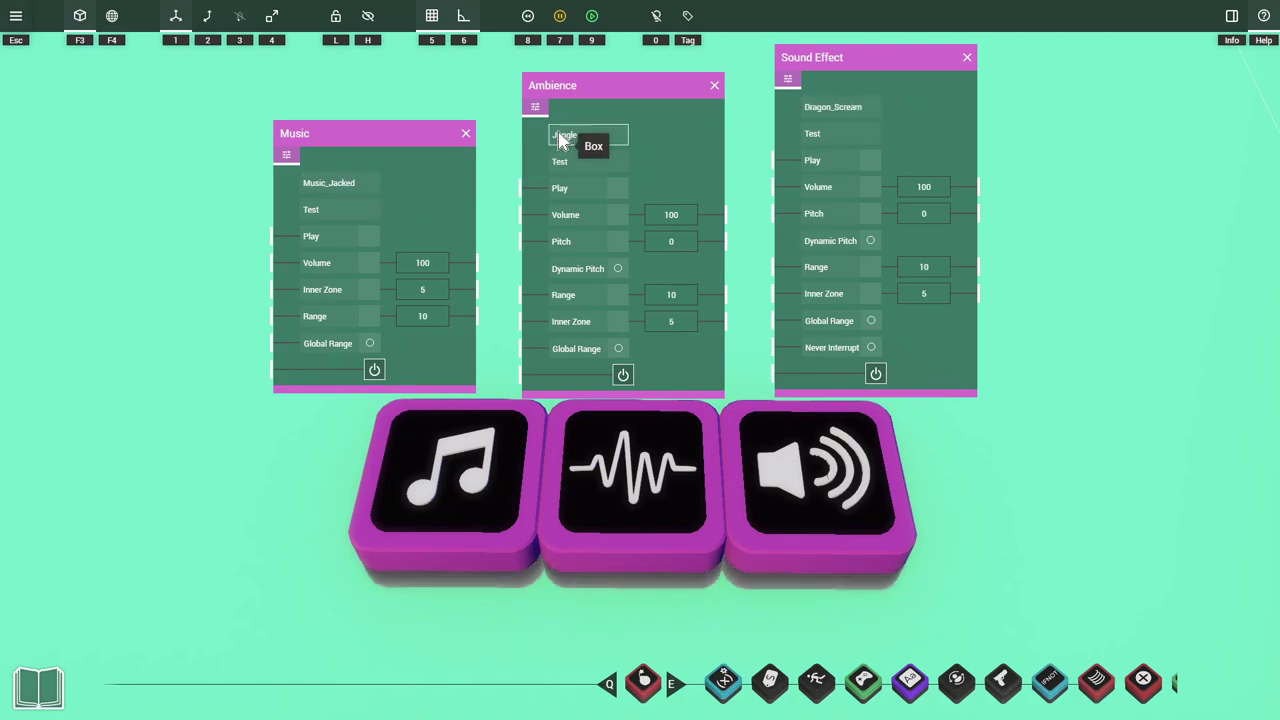
Assign the Music_Another_Forest track from the sound library's Music category to the Music block.
click(363, 188)
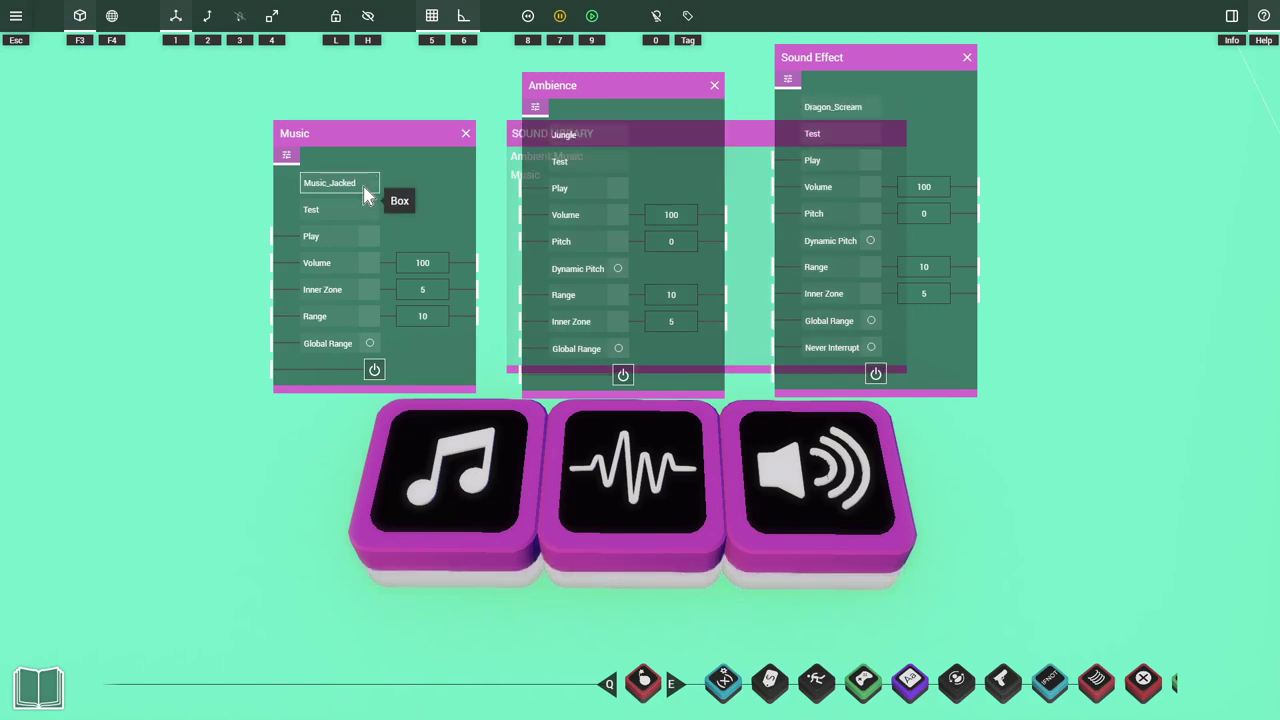
drag(386, 163, 77, 172)
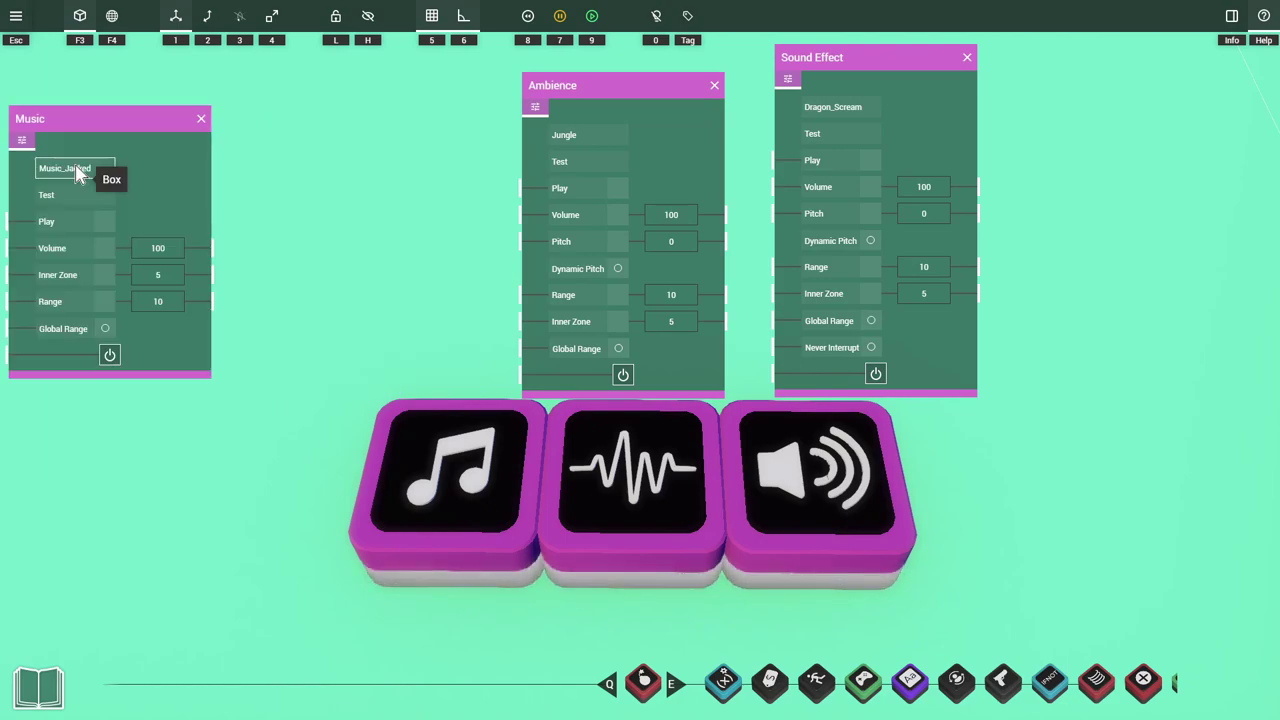
click(75, 168)
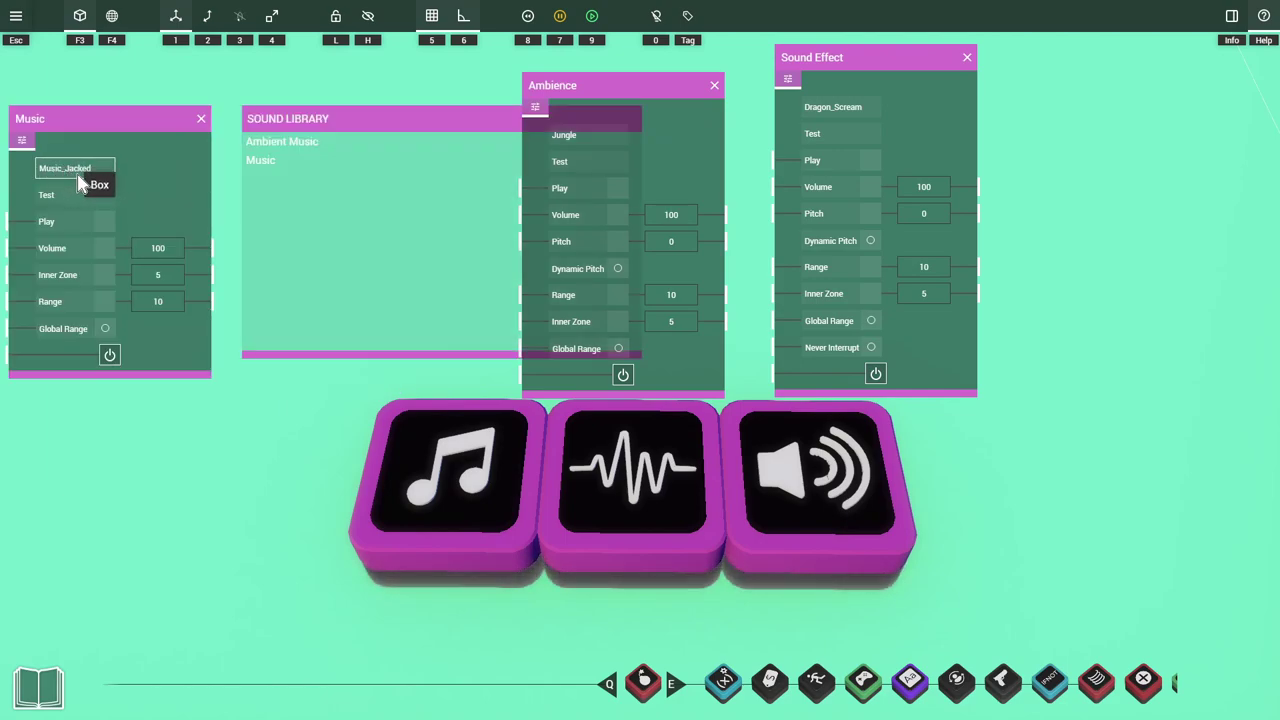
click(260, 163)
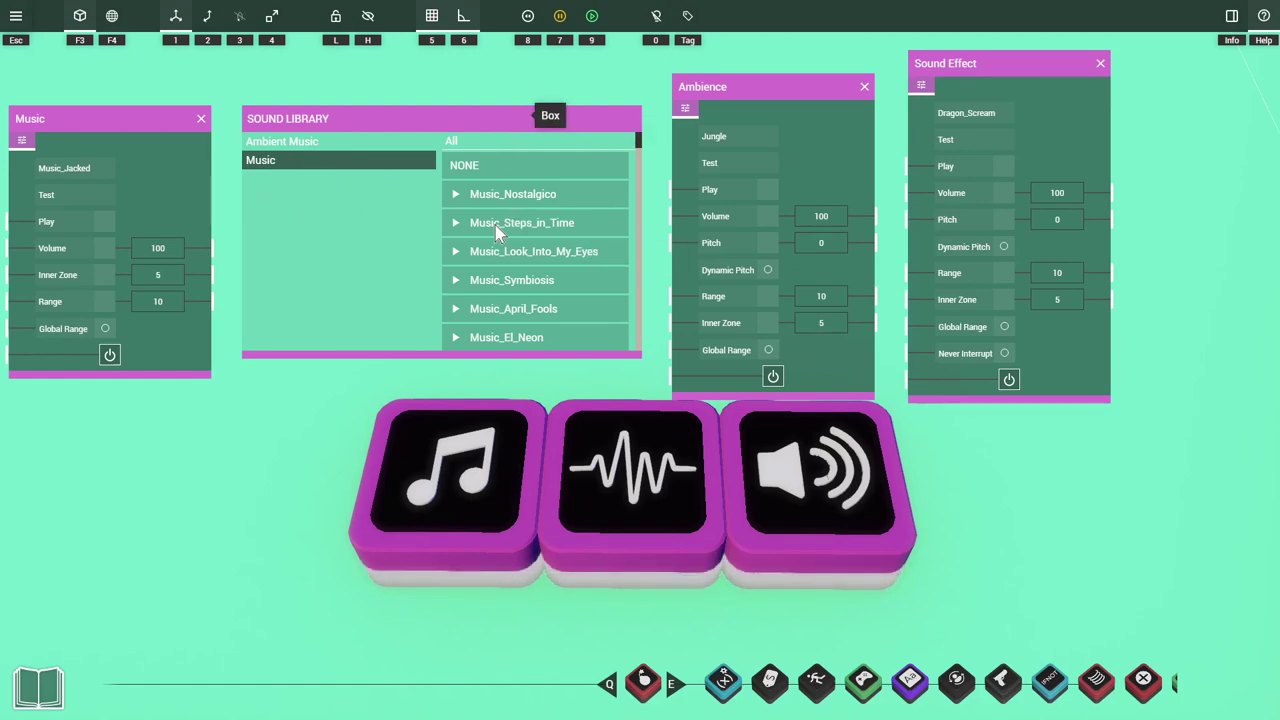
drag(637, 142, 634, 183)
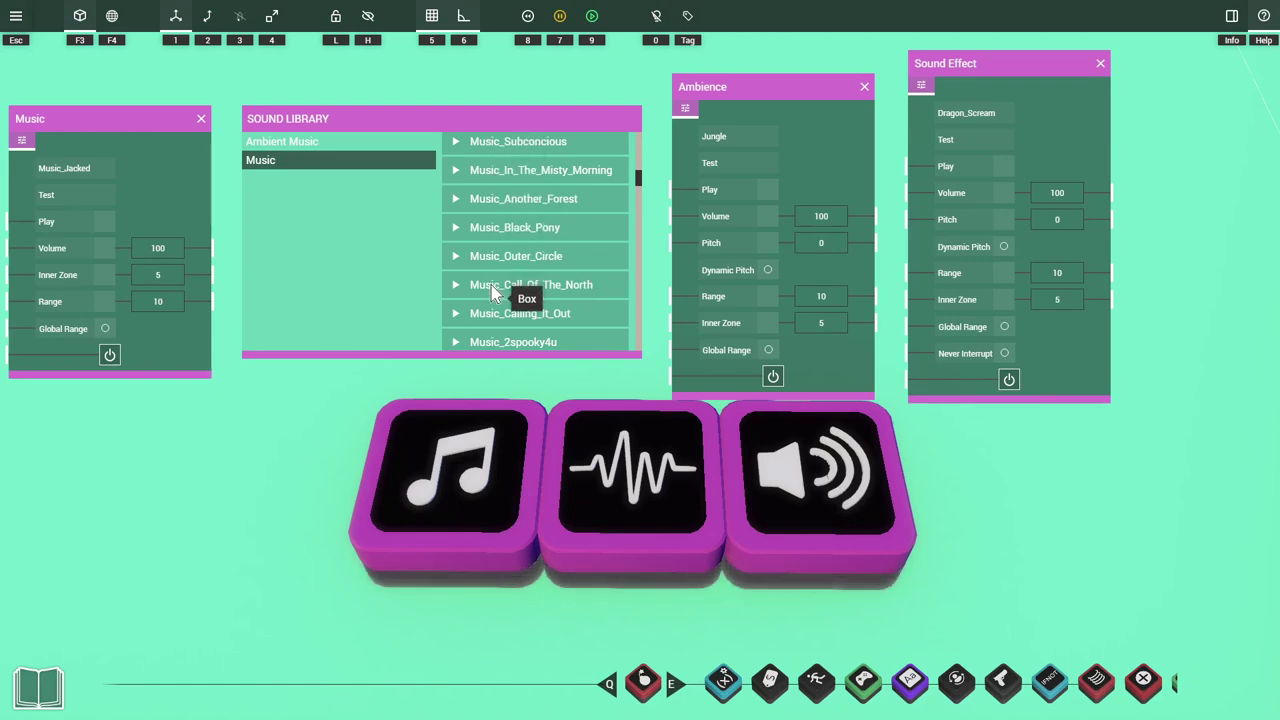
click(533, 205)
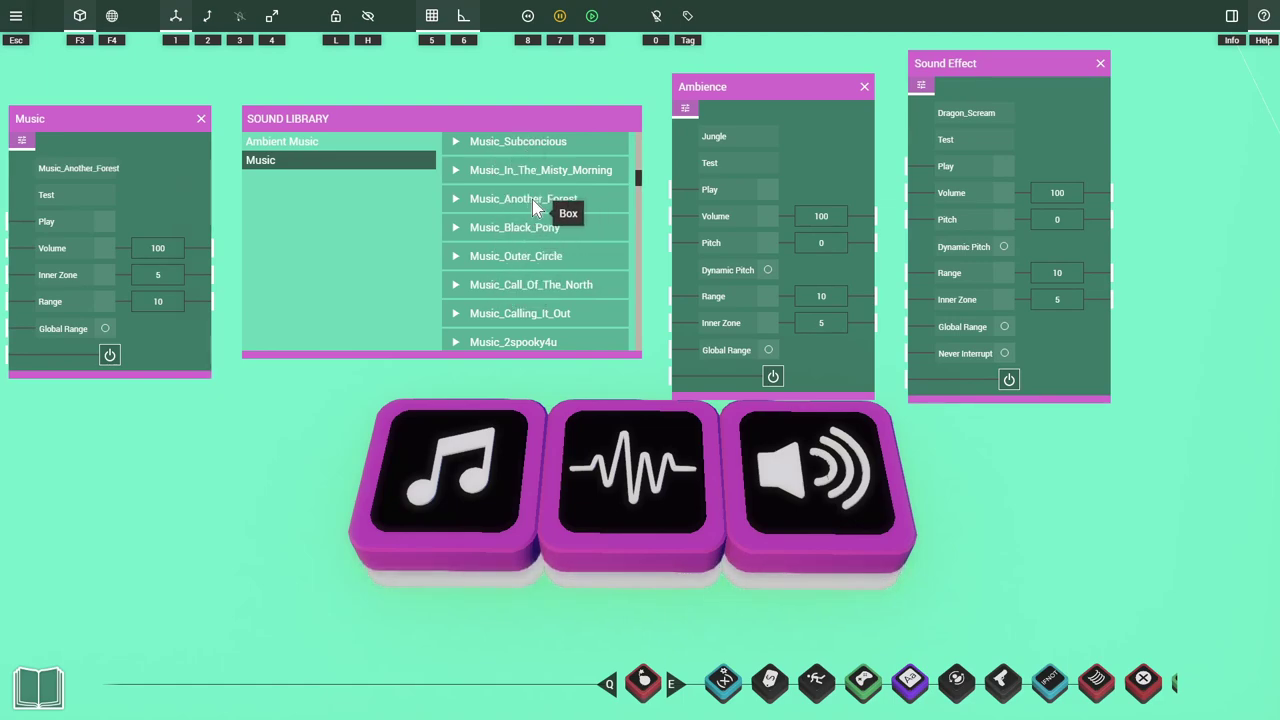
click(79, 166)
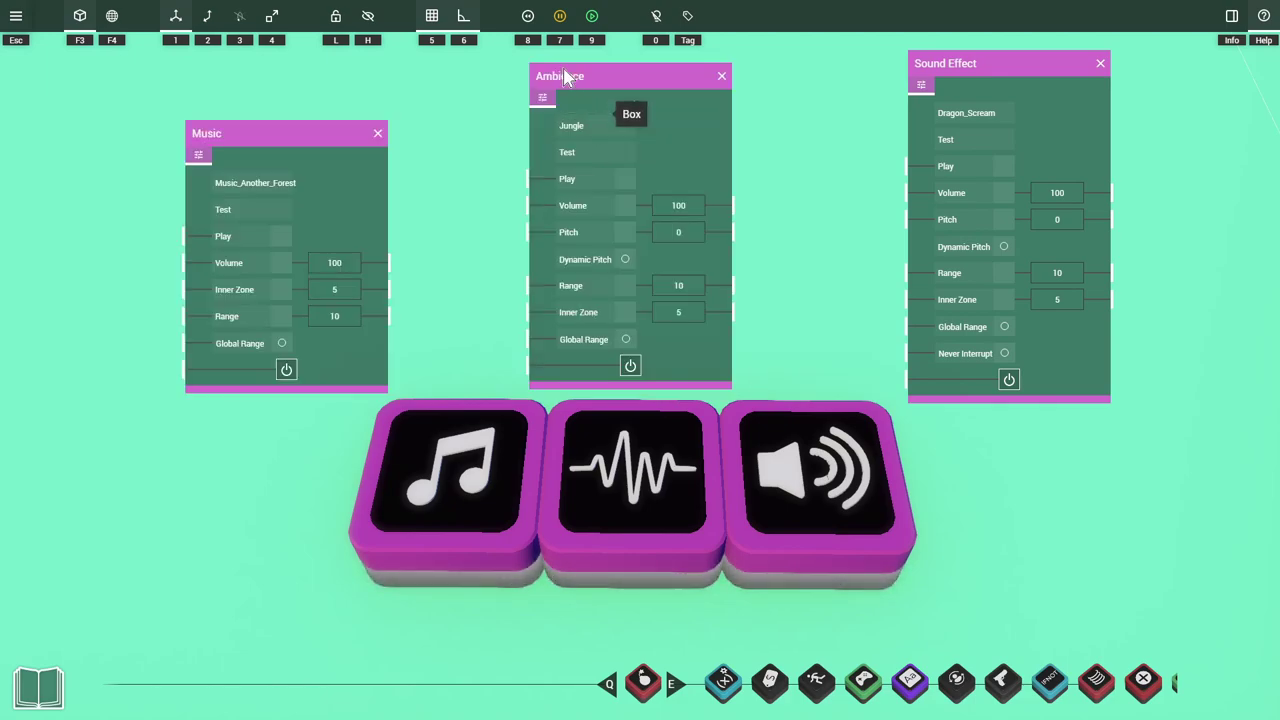
View the sound library categories available for the Ambience and Sound Effect blocks.
click(594, 131)
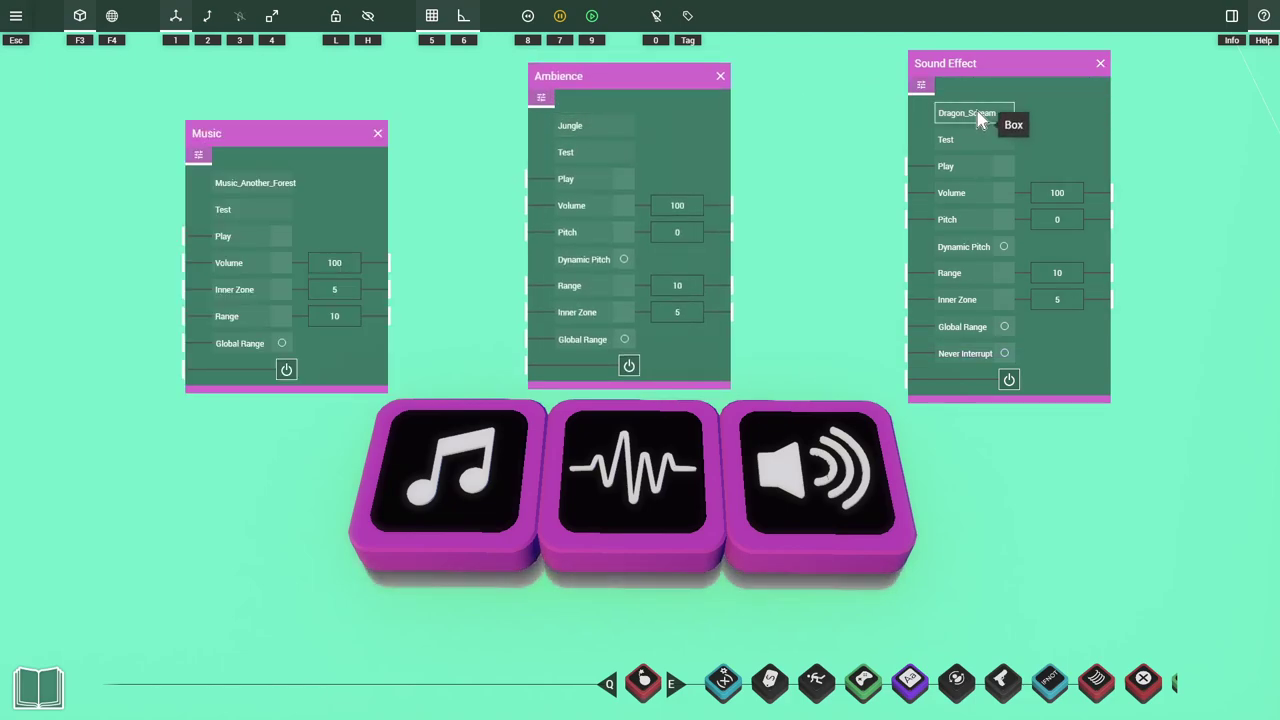
click(977, 113)
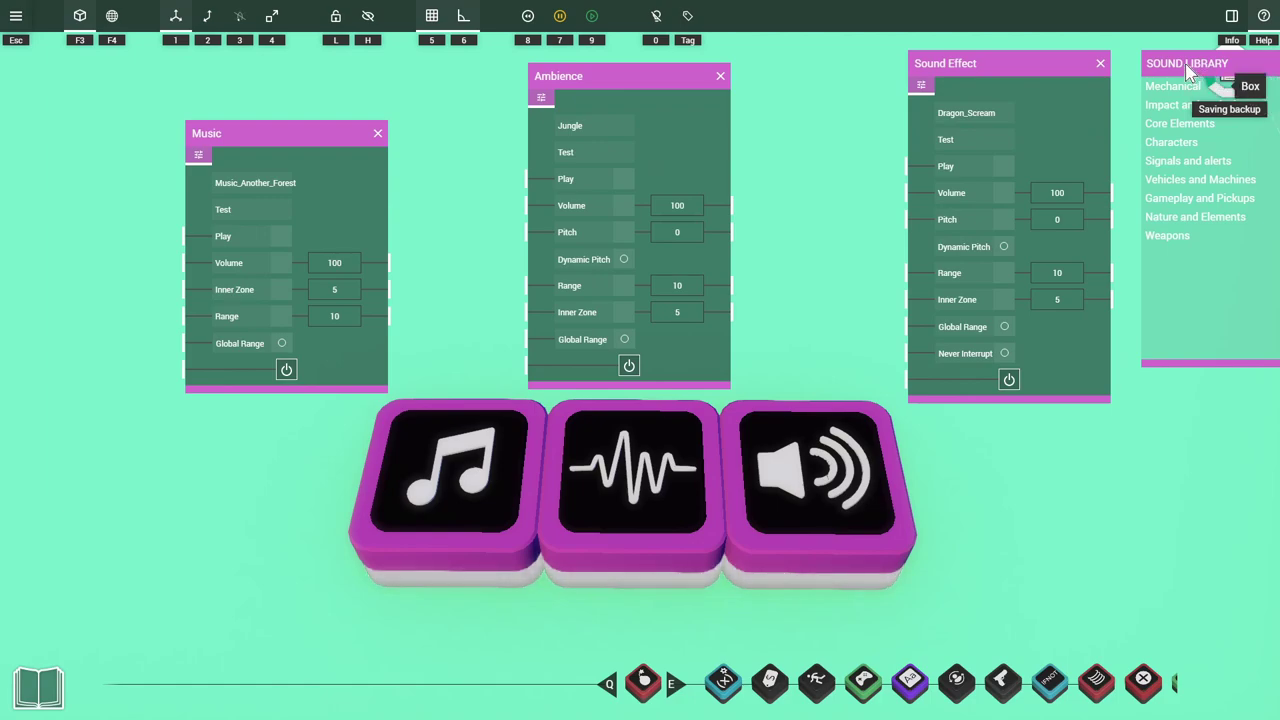
click(947, 110)
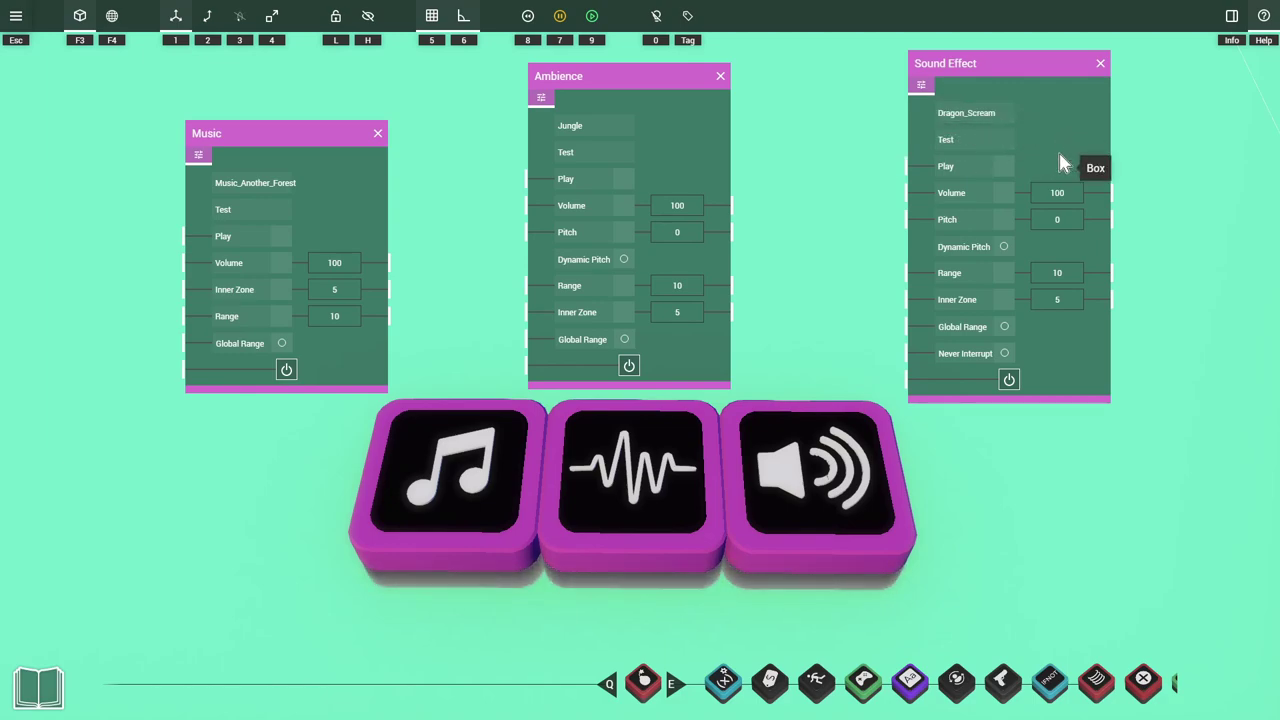
Try a volume of 30 on the Sound Effect block and restore it to 100.
drag(1075, 188, 1057, 163)
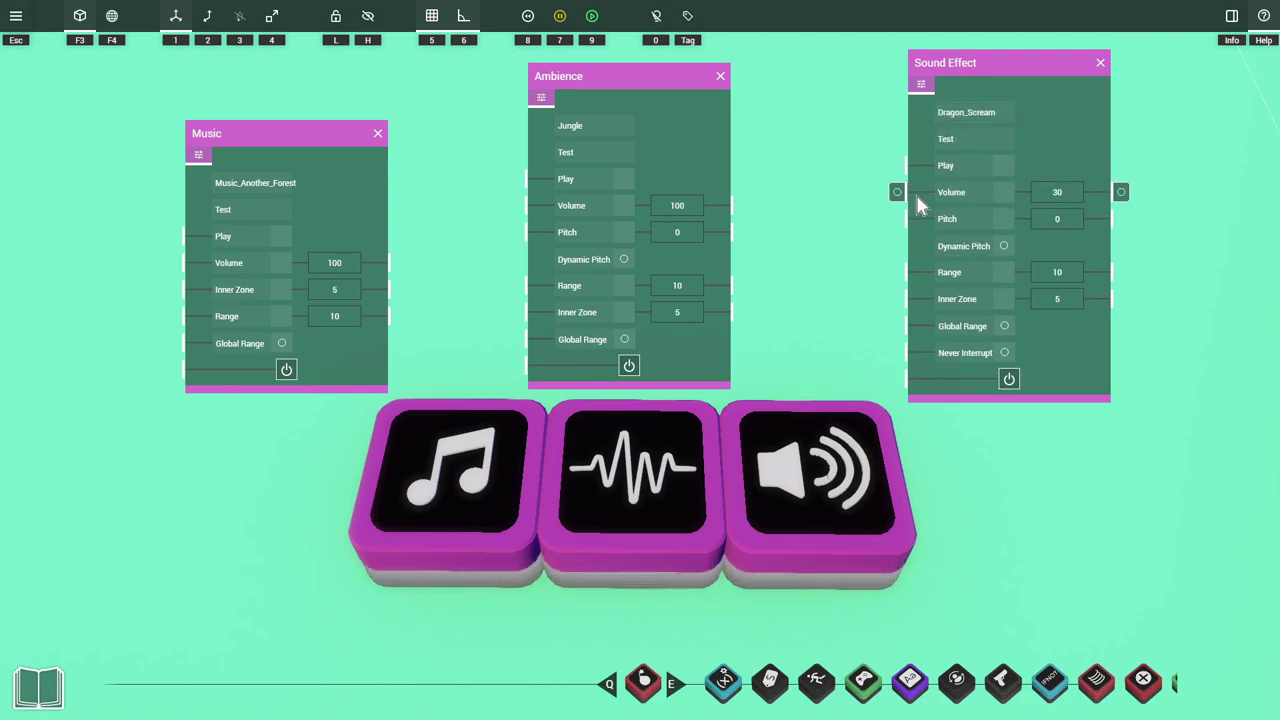
click(1031, 186)
text(100)
Point out the Volume values of the Music, Ambience and Sound Effect blocks without changing them.
drag(239, 242, 237, 231)
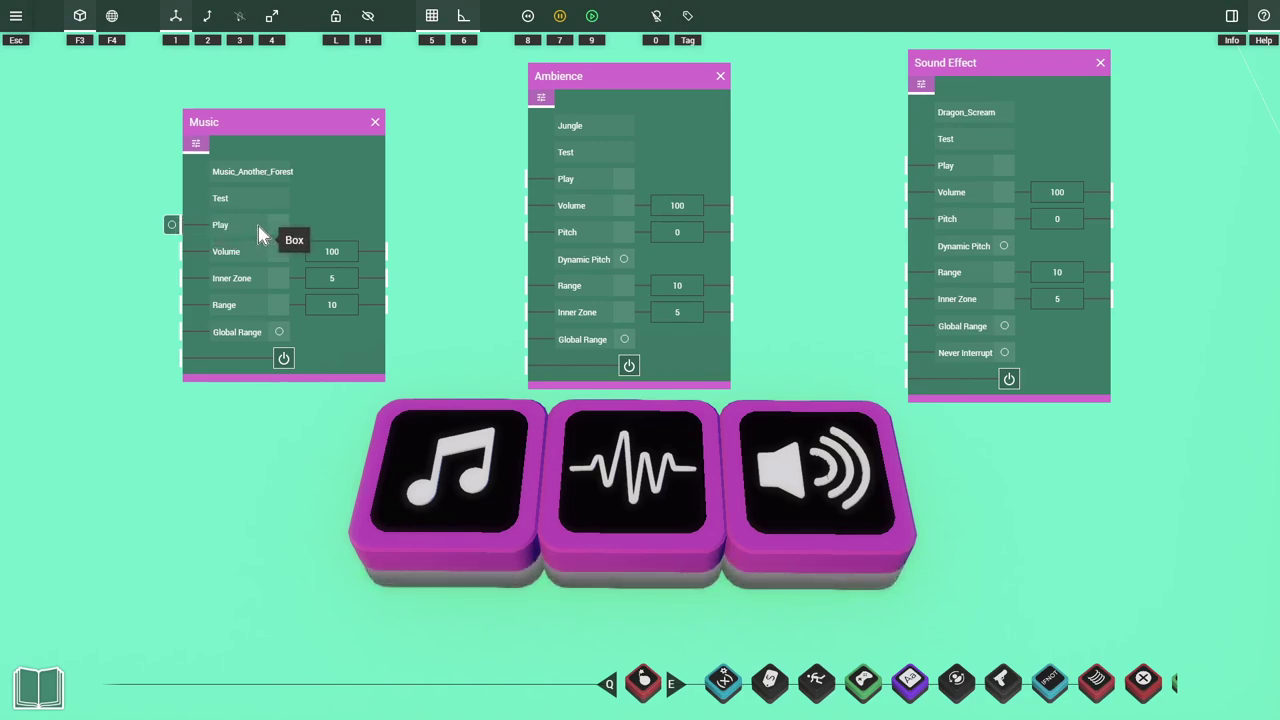
click(345, 260)
double_click(345, 260)
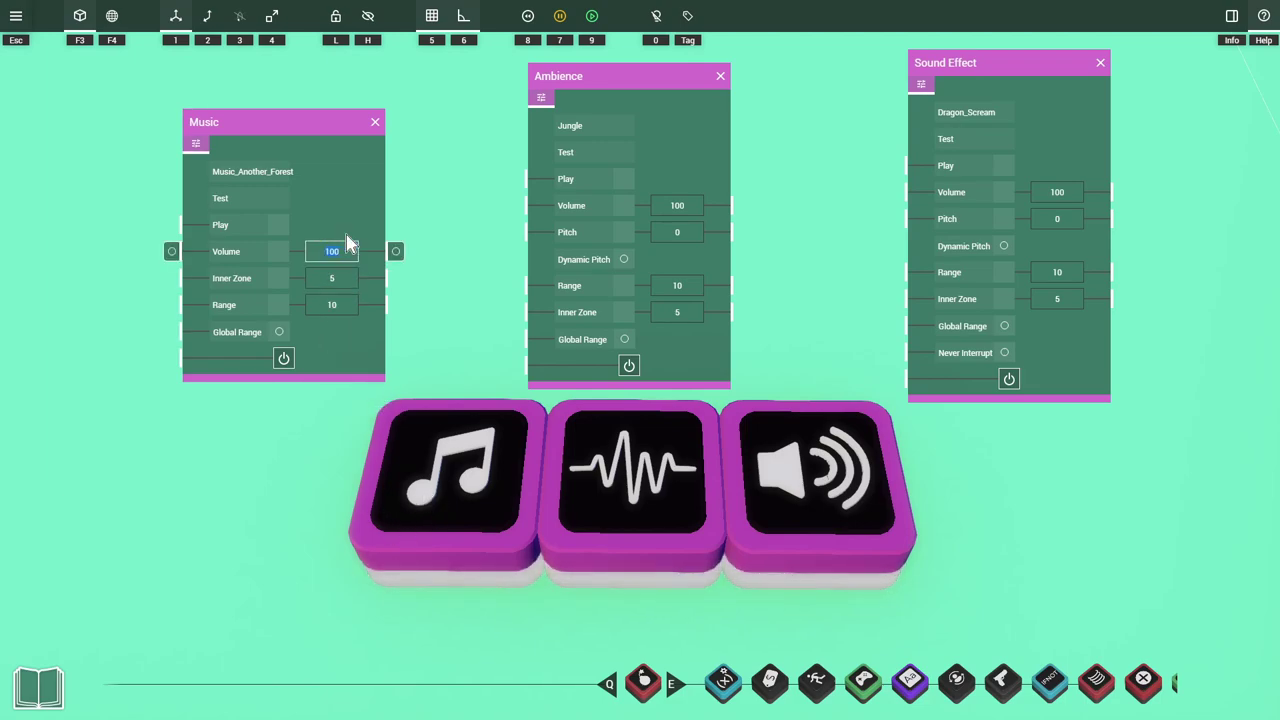
double_click(683, 212)
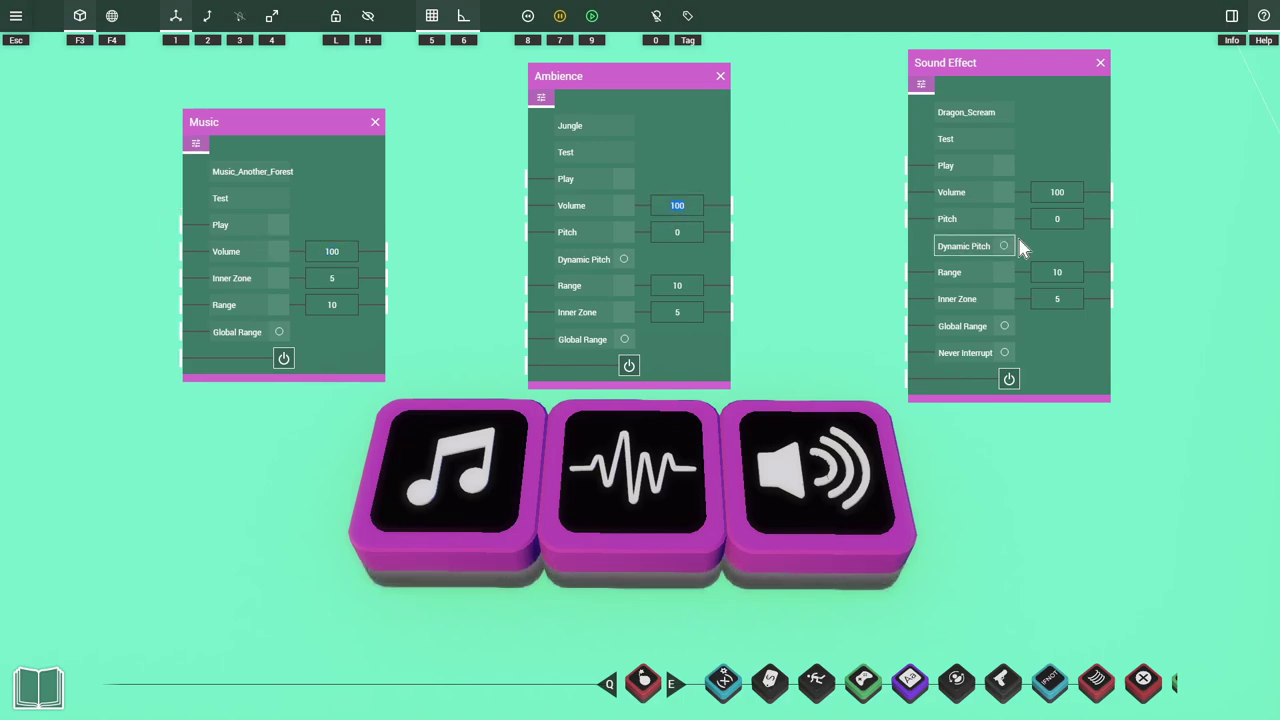
double_click(1066, 196)
Set the Music block's Inner Zone to 6.
click(345, 285)
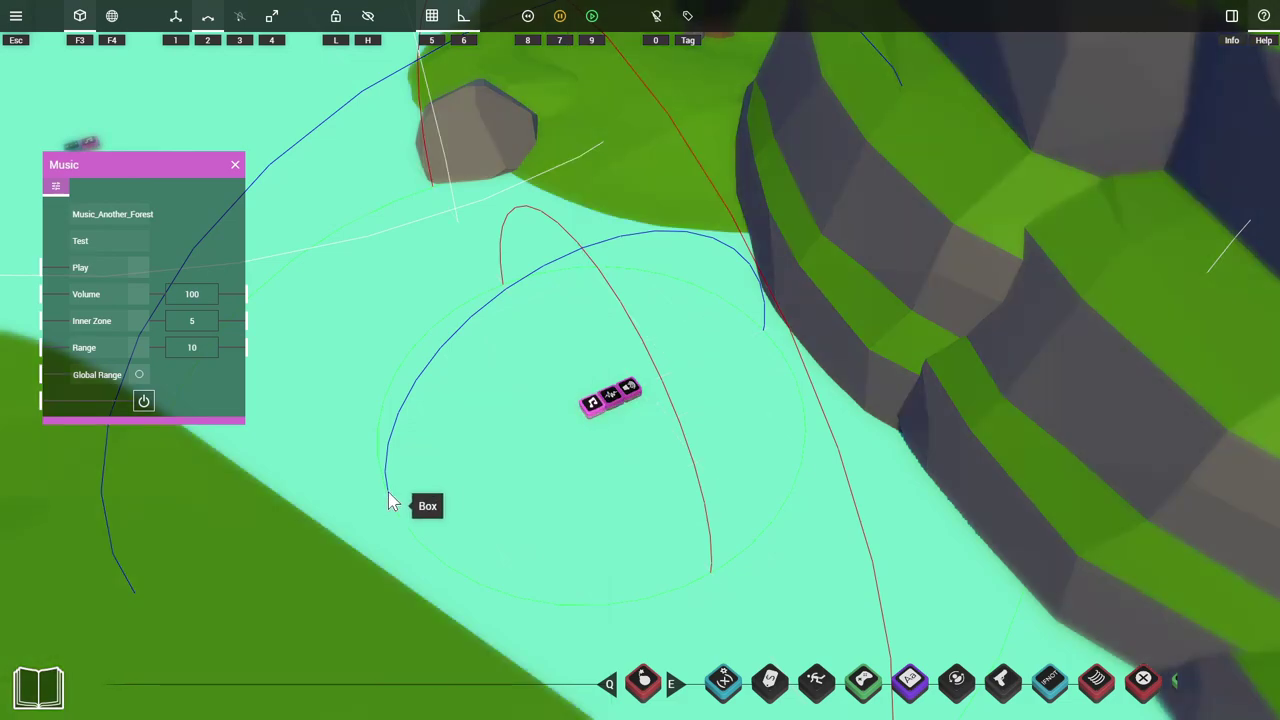
click(195, 328)
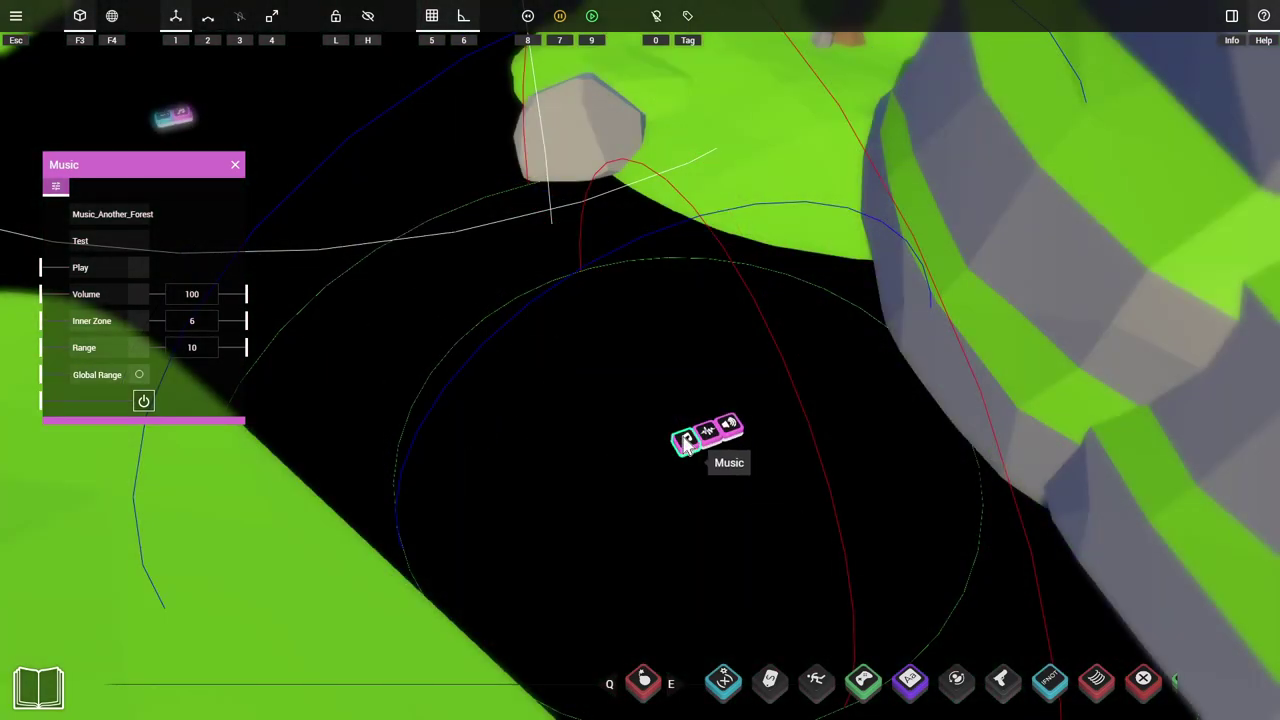
key(s)
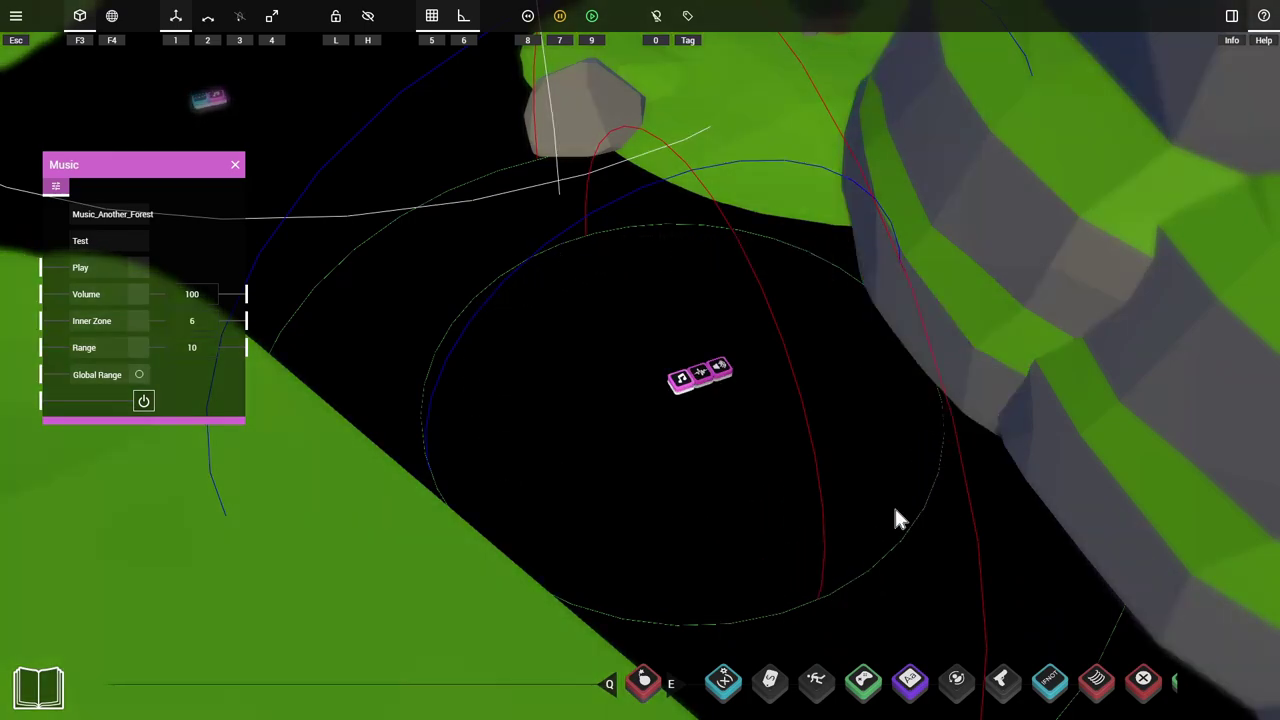
Set the Music block's Range to 12.
click(166, 351)
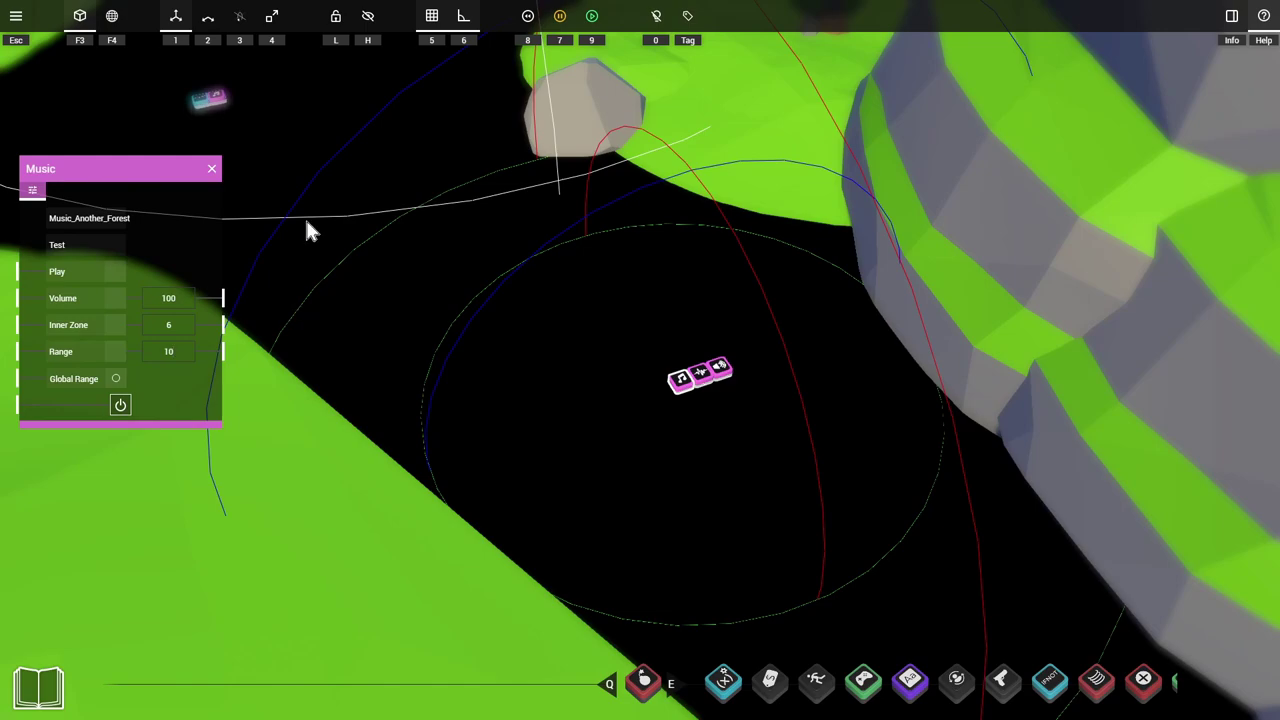
drag(175, 352, 159, 350)
text(12)
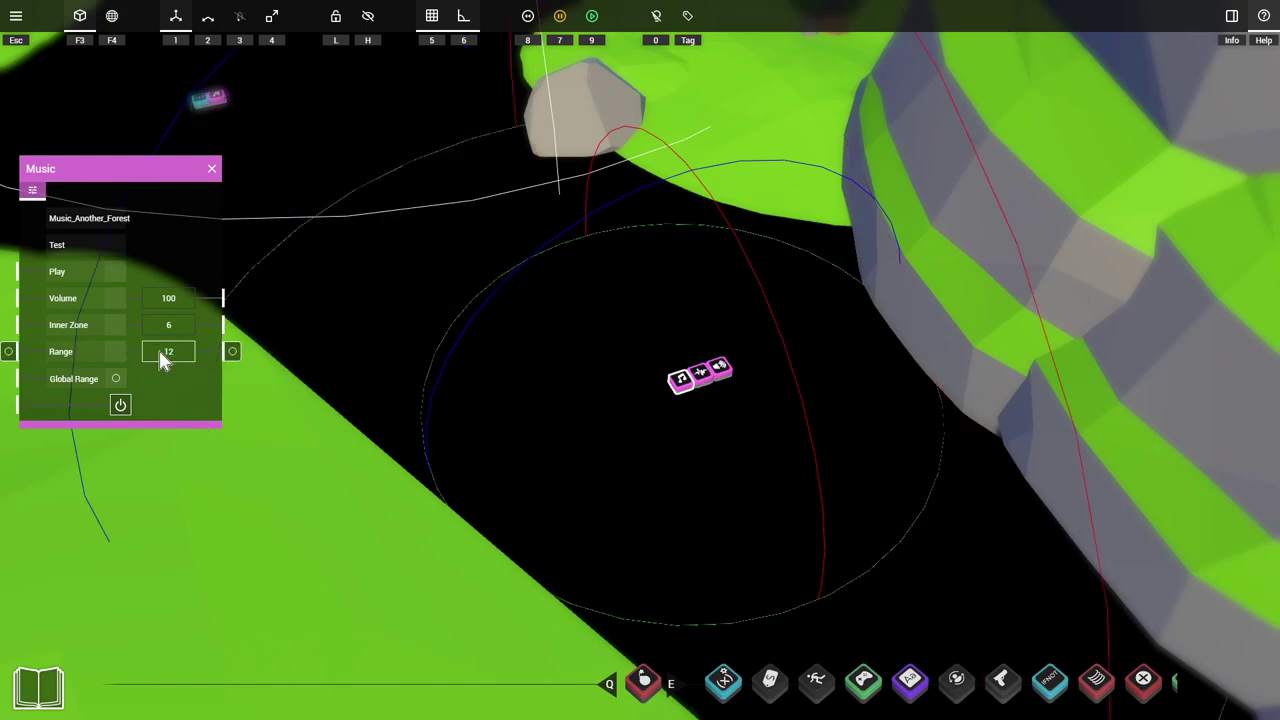
key(Return)
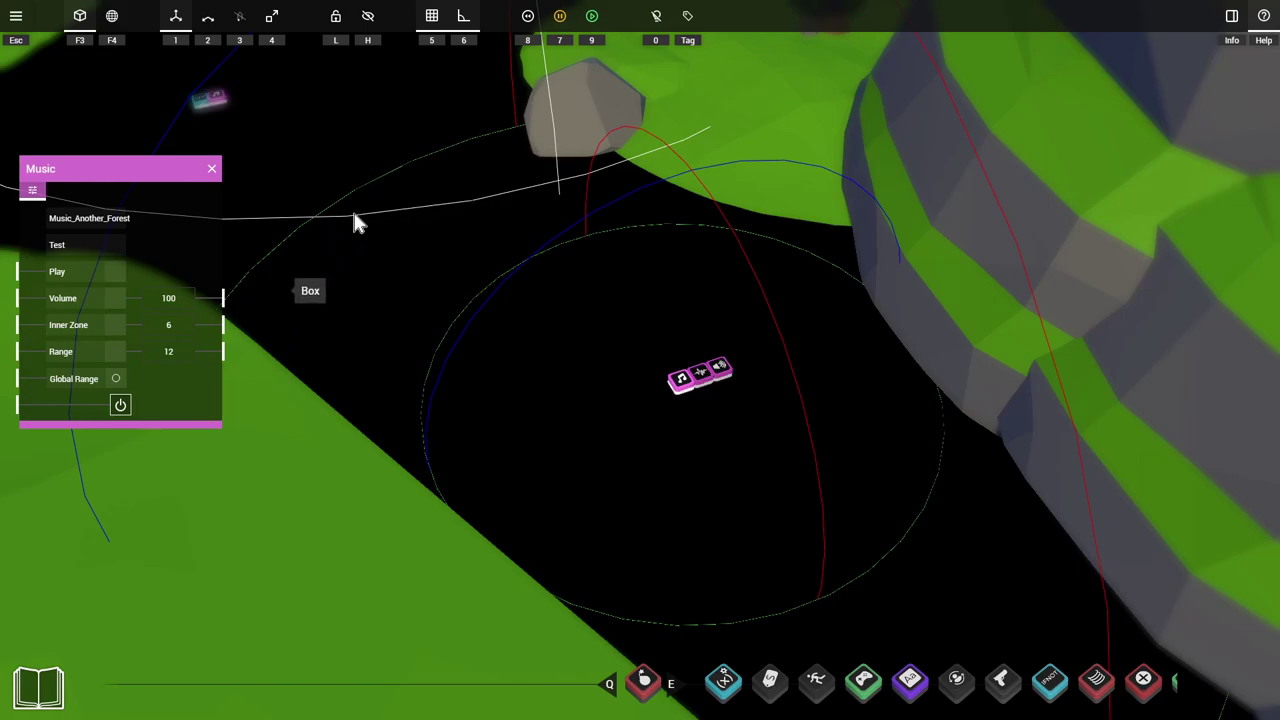
Examine the inner zone and range boundaries around the music blocks and where the white marker boxes stand on them.
click(177, 322)
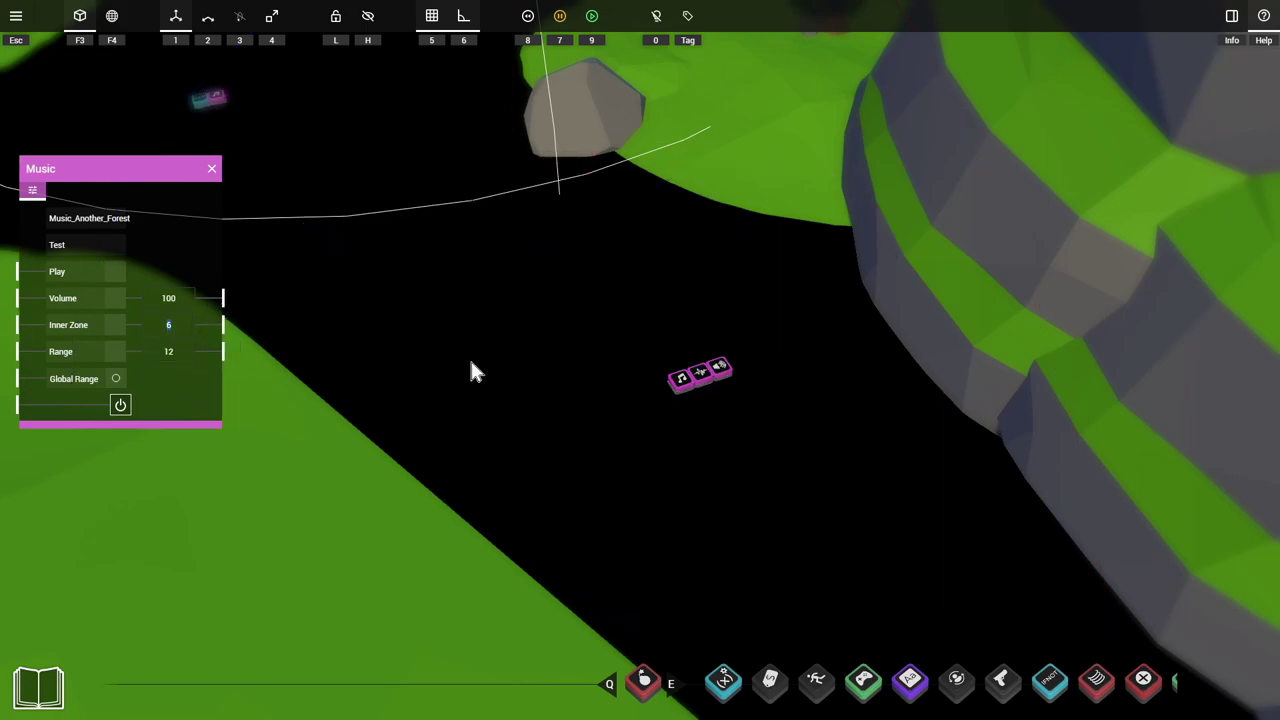
click(683, 382)
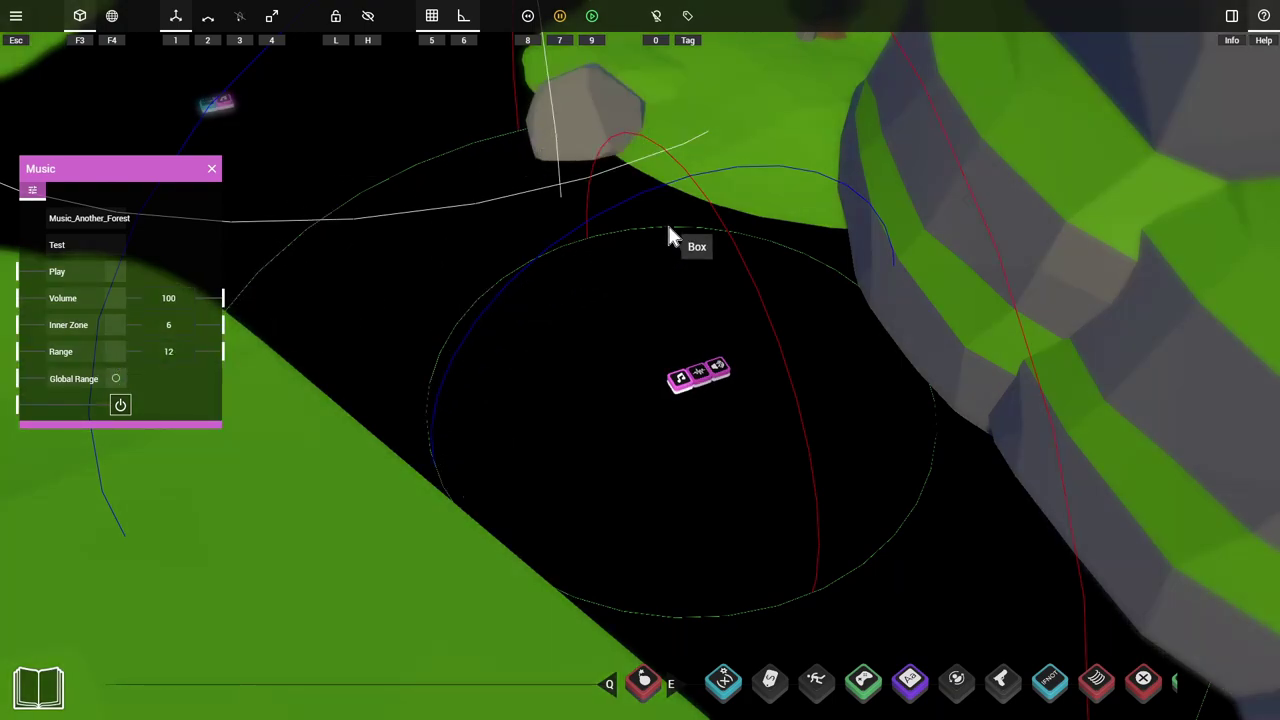
key(s)
key(d)
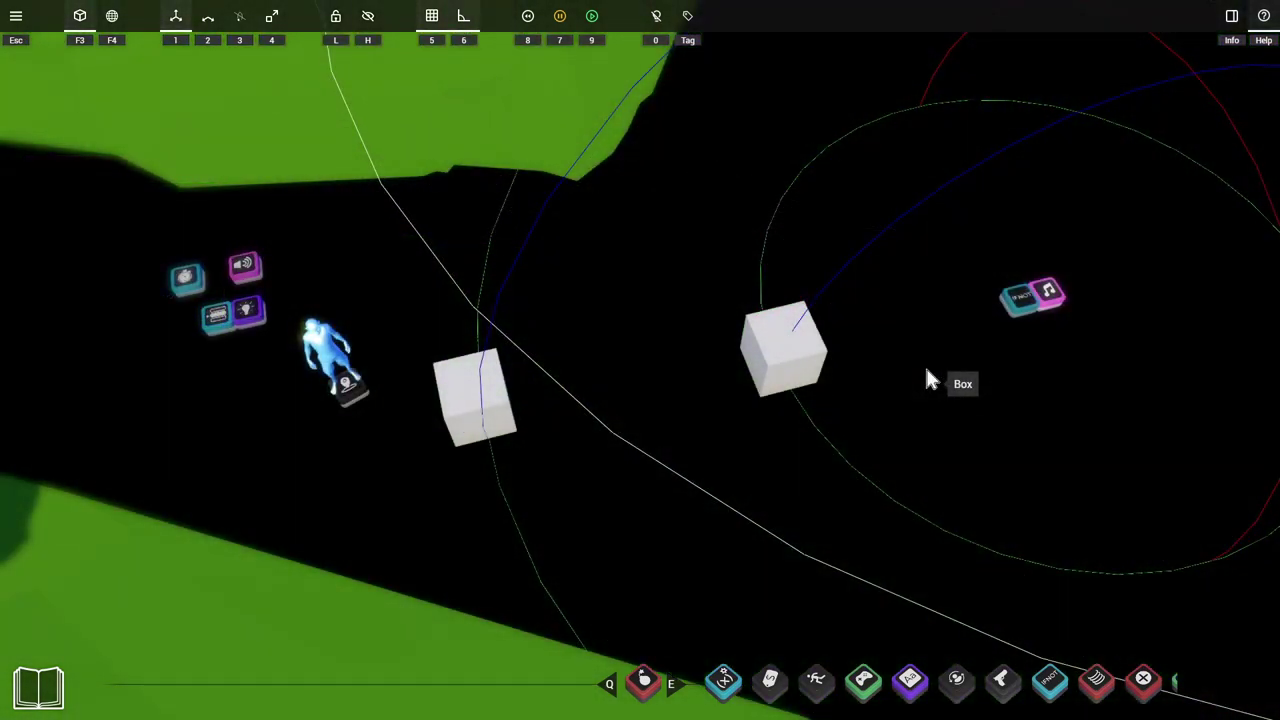
key(d)
key(s)
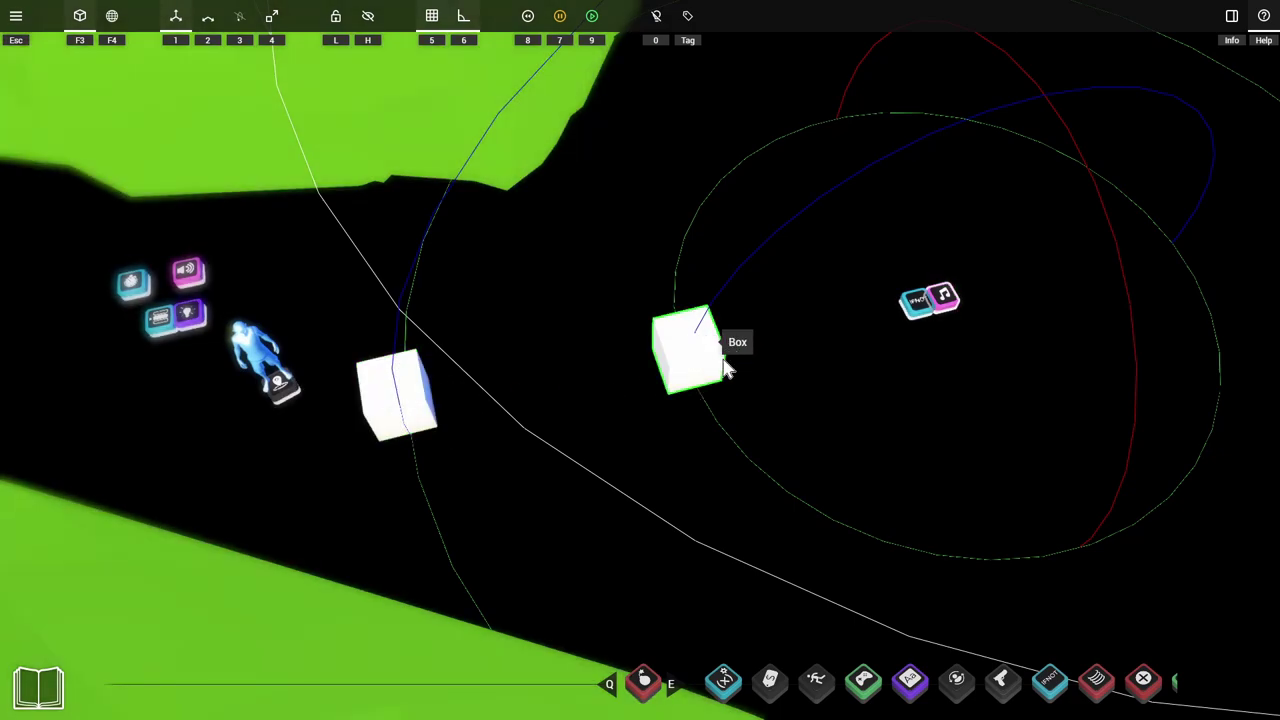
click(688, 346)
click(690, 355)
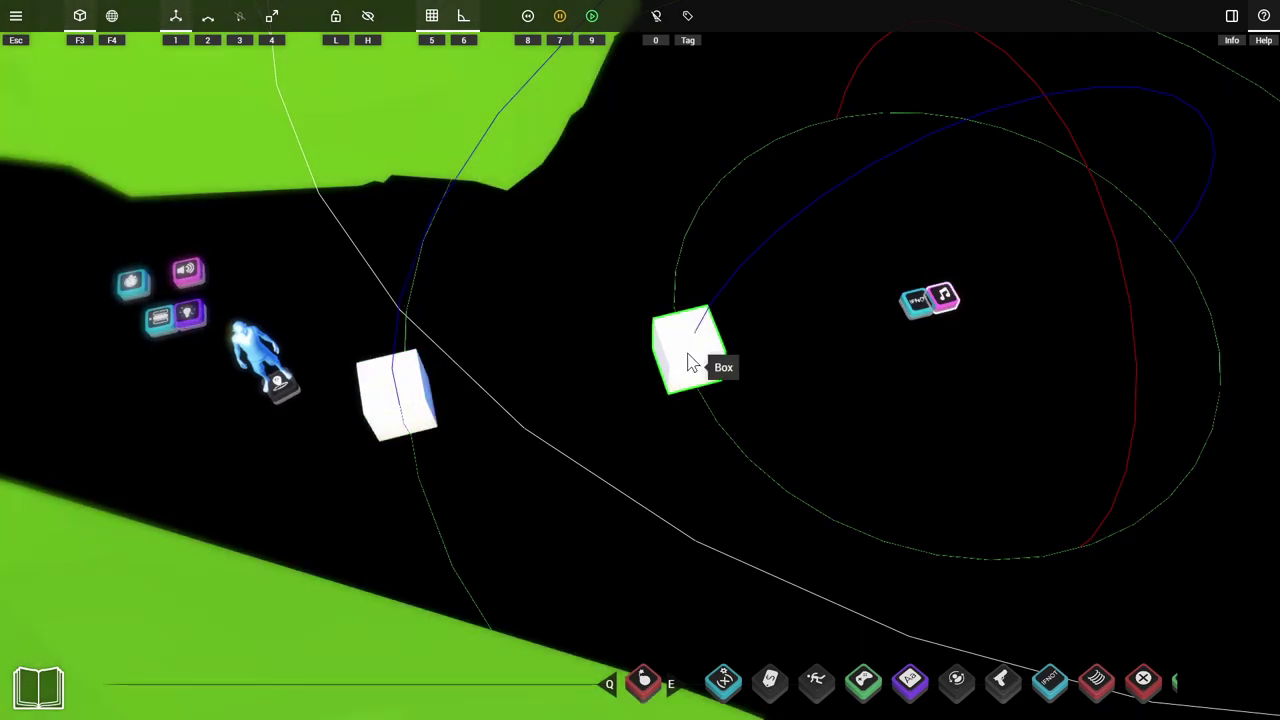
Playtest the level, walking the character past both white boxes to hear the music's range and inner zone, and leave playtest mode.
key(9)
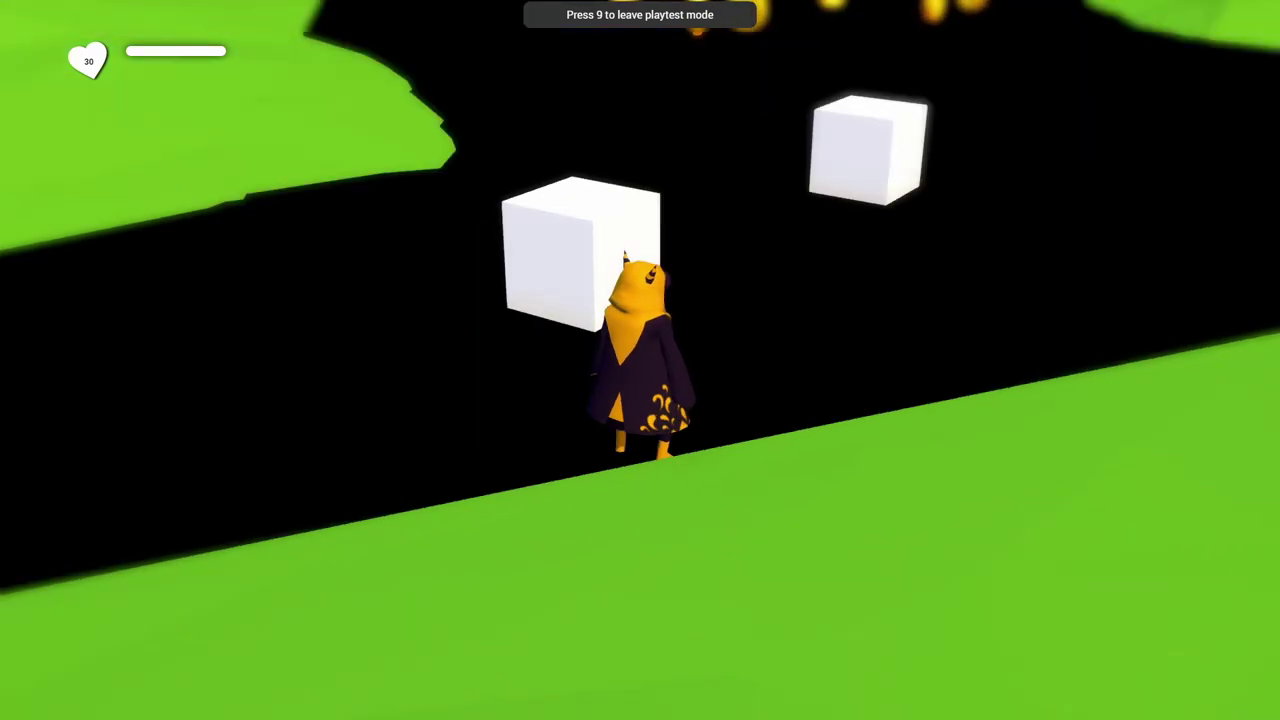
key(w)
key(w)
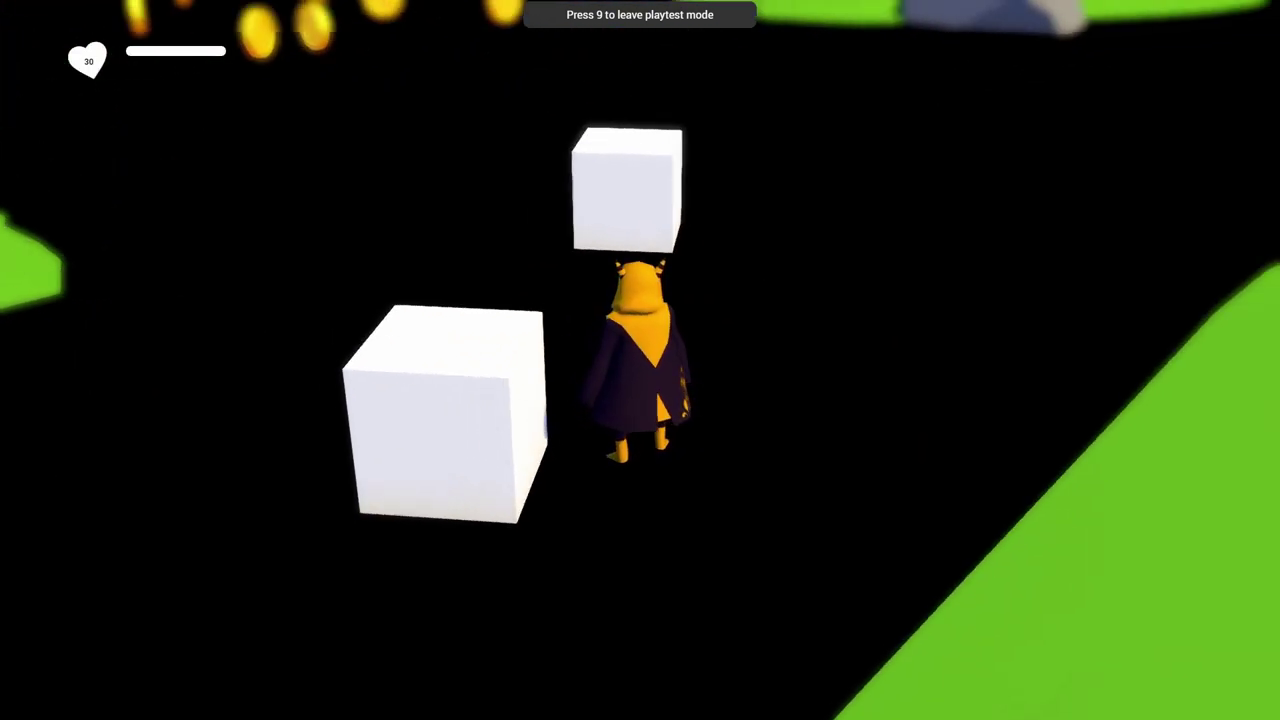
key(w)
key(w)
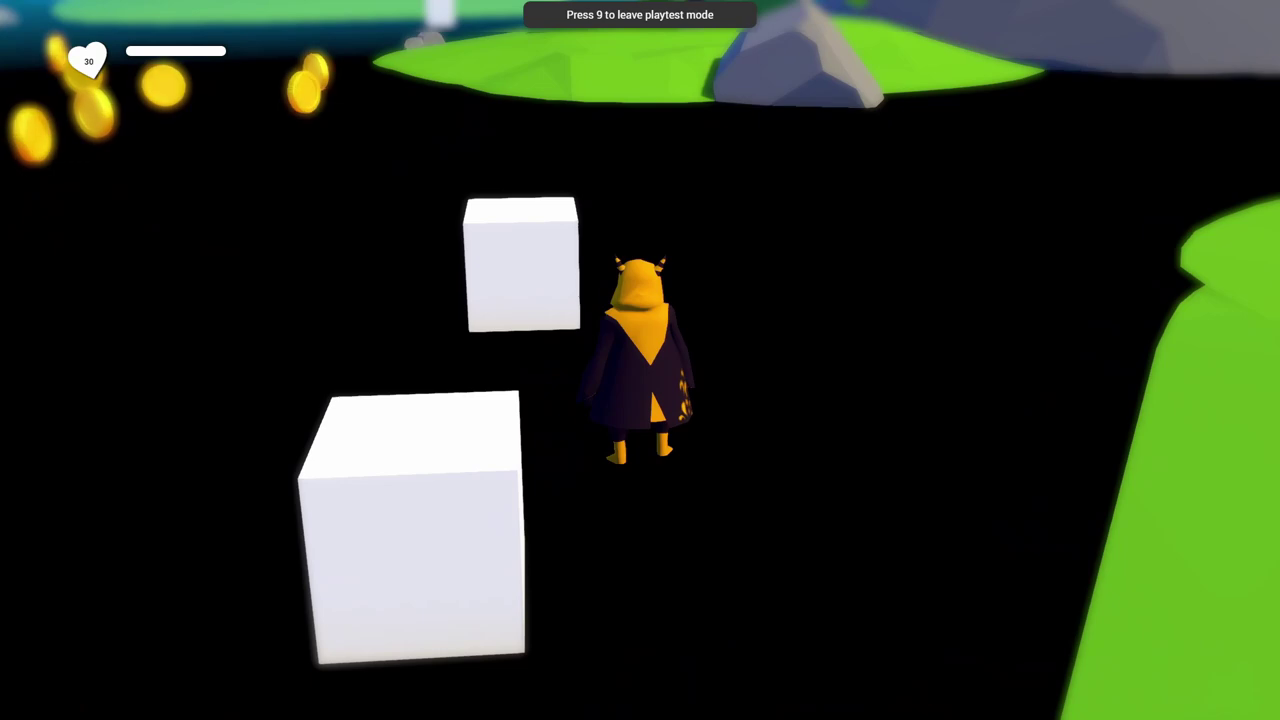
key(w)
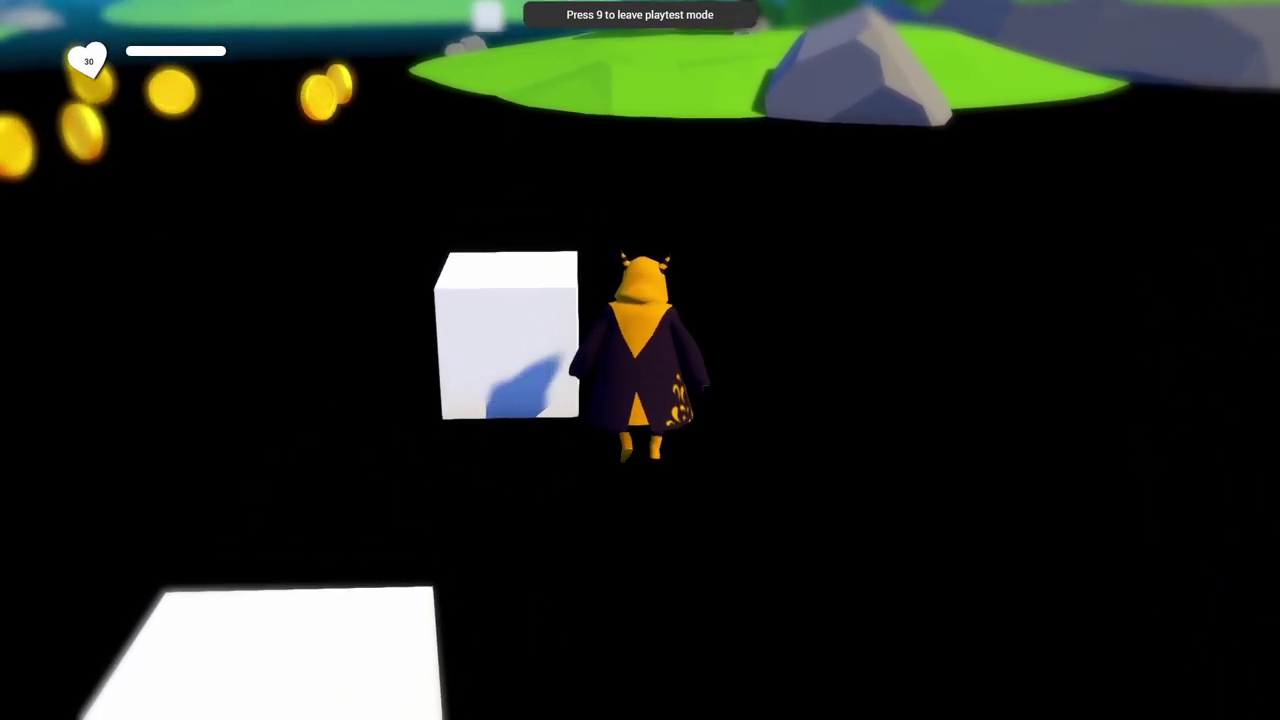
key(w)
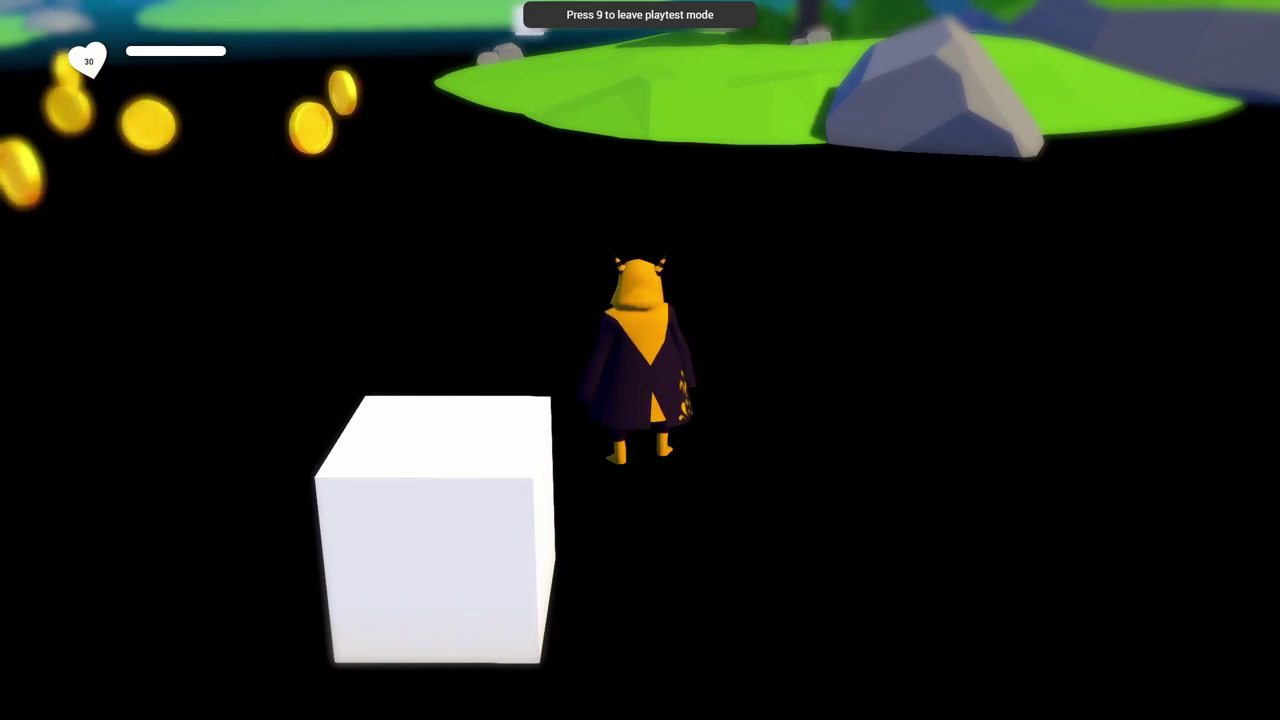
key(w)
key(s)
key(w)
key(s)
key(w)
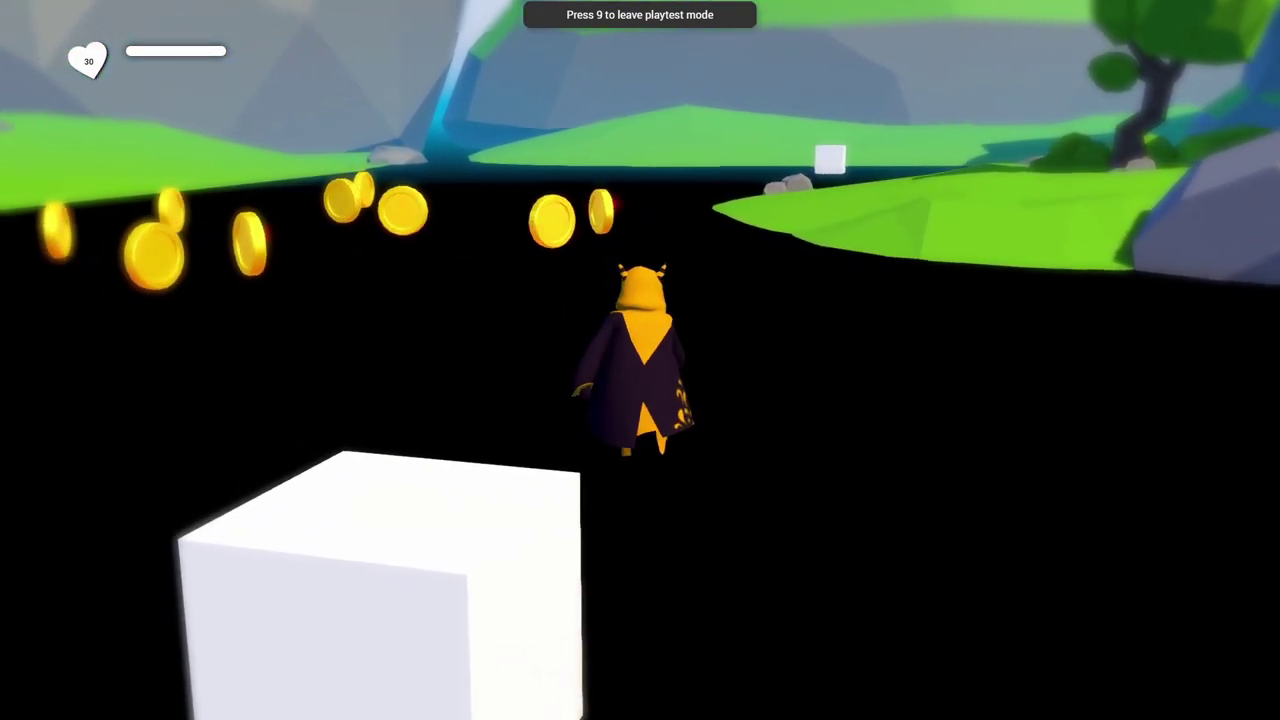
key(s)
key(w)
key(w)
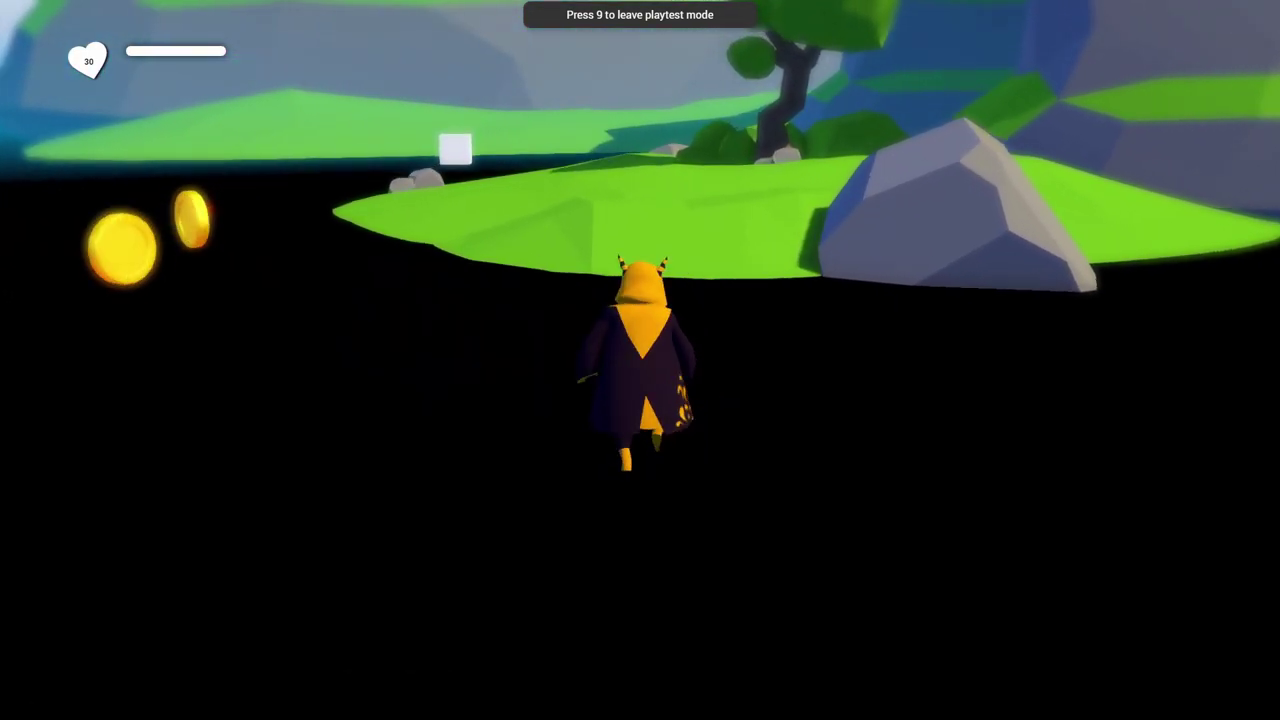
key(w)
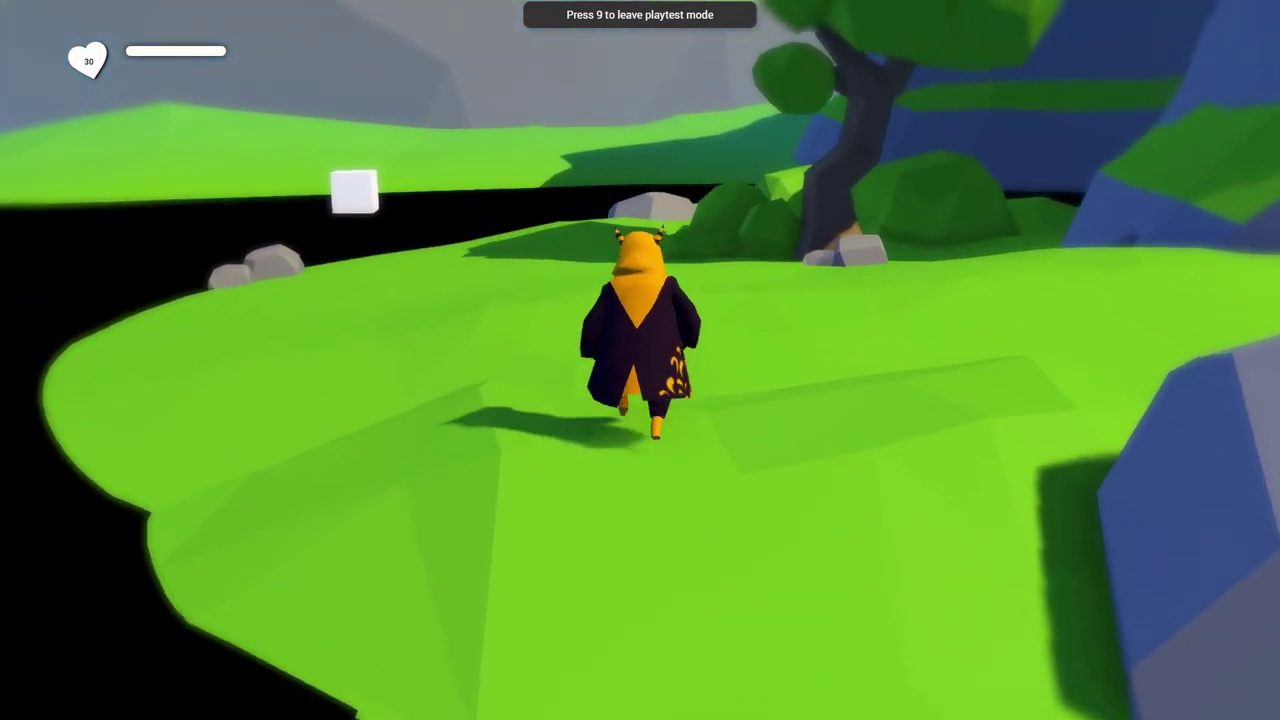
key(9)
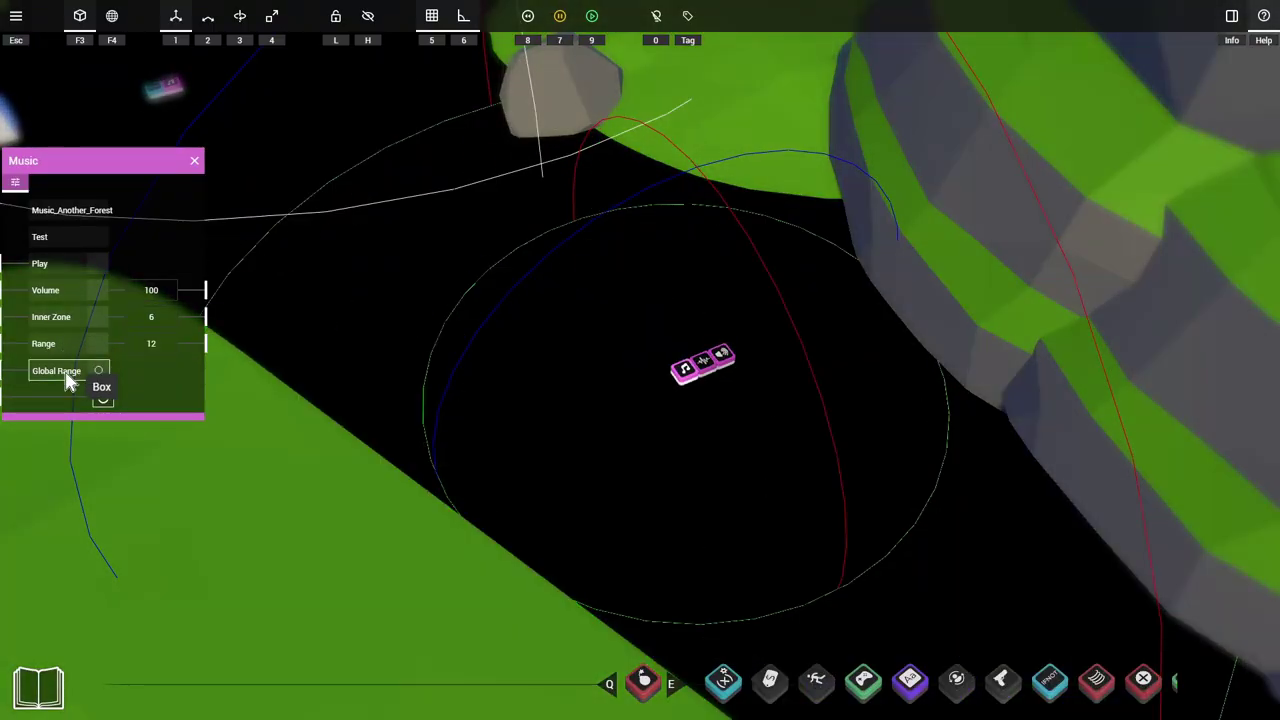
Shift the Music block's settings window so that all its options and connection points are in view.
drag(127, 373, 152, 373)
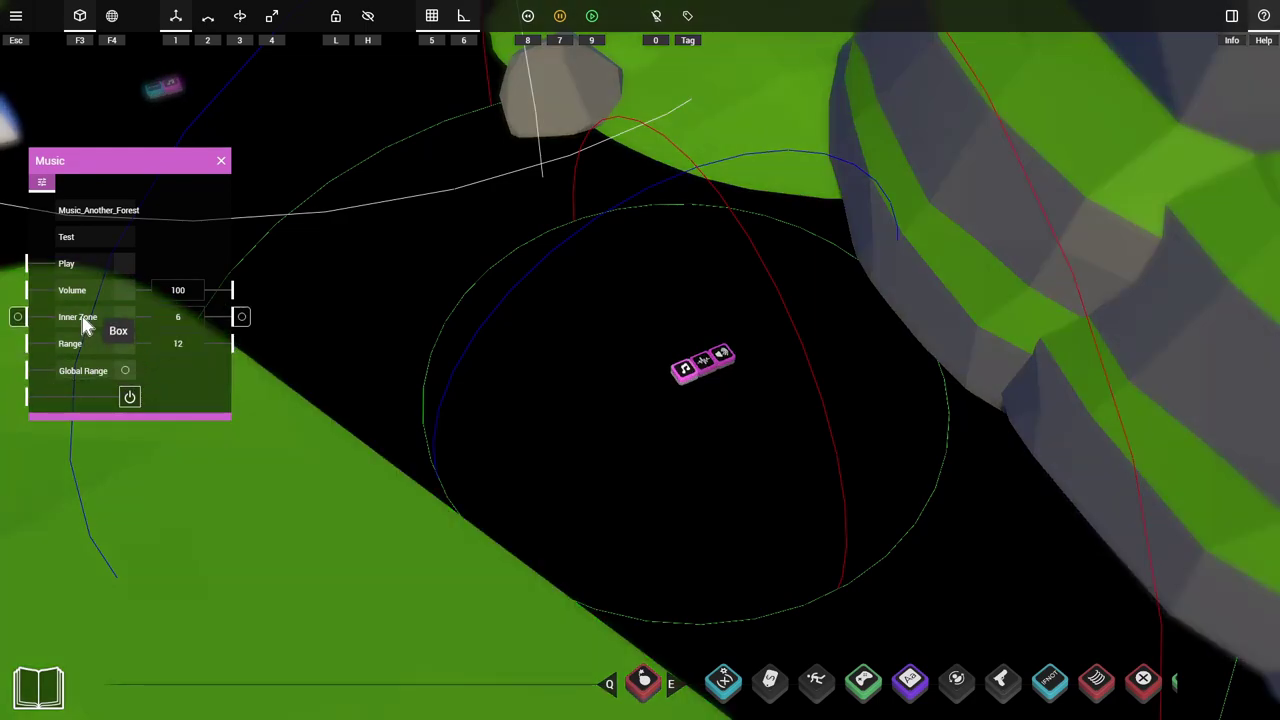
Enable Global Range on the Music_Another_Forest block and playtest the level, running the character away from the white boxes and back.
click(112, 374)
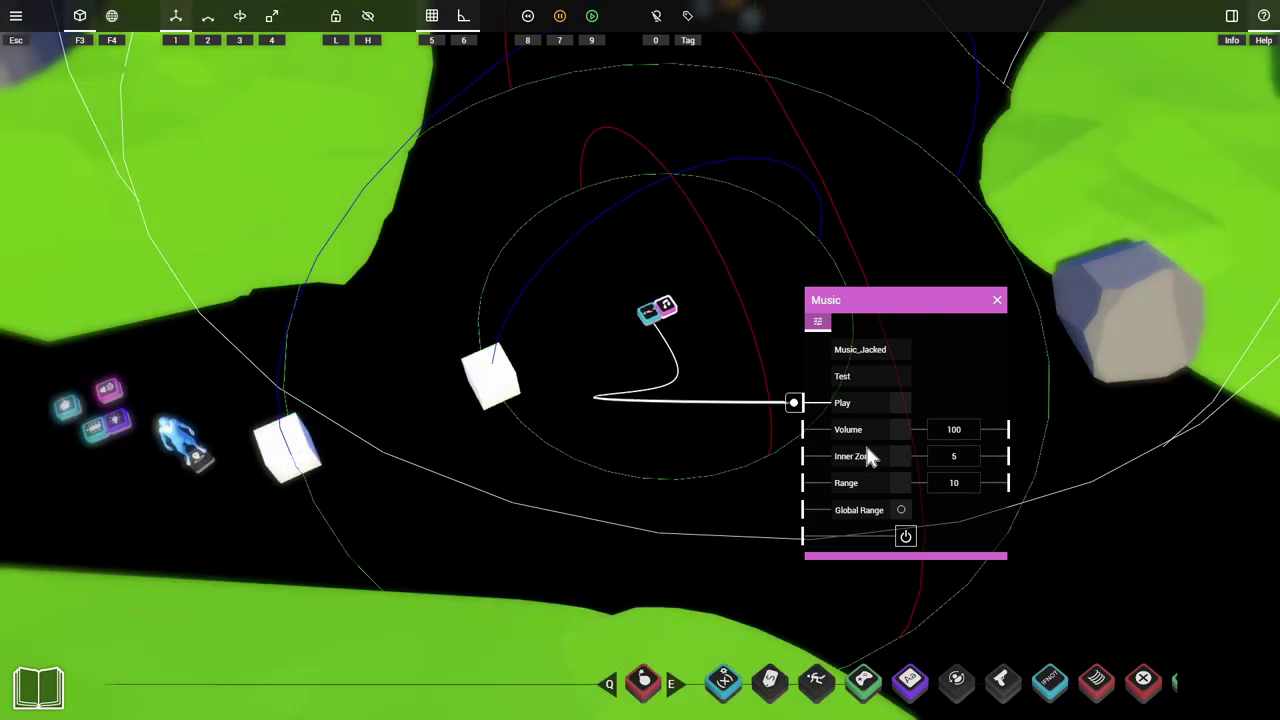
key(9)
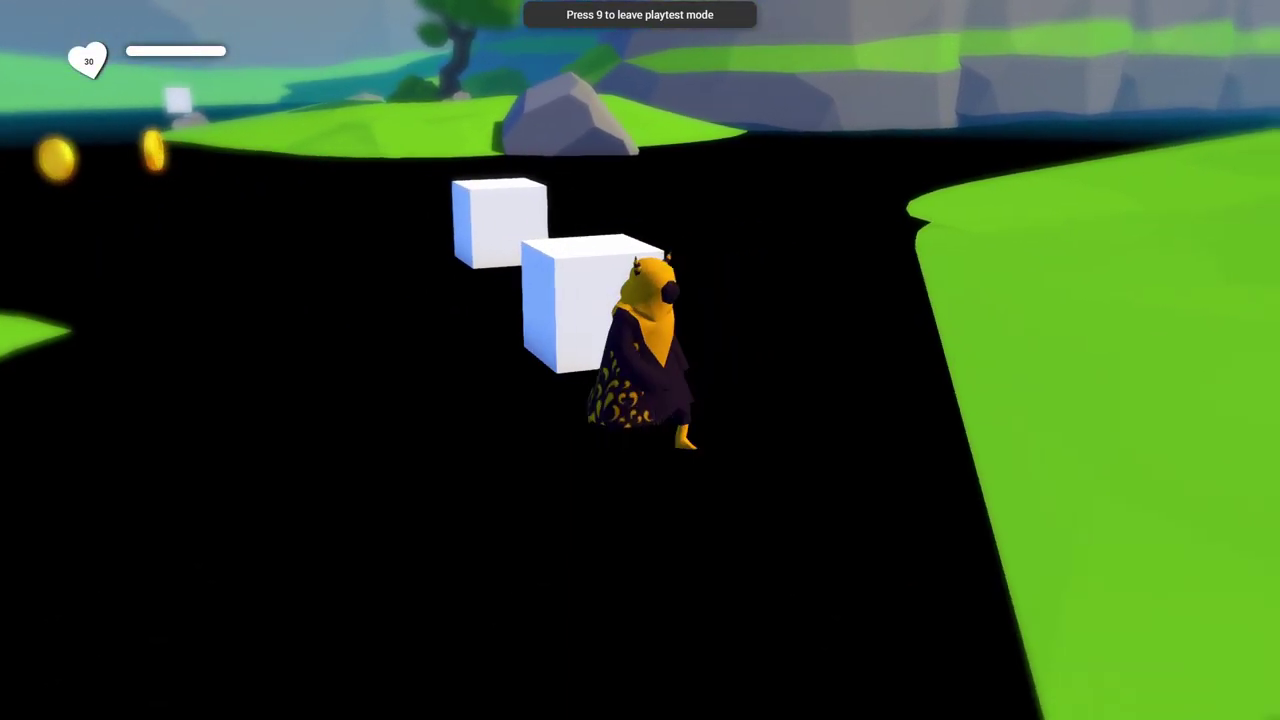
key(d)
key(w)
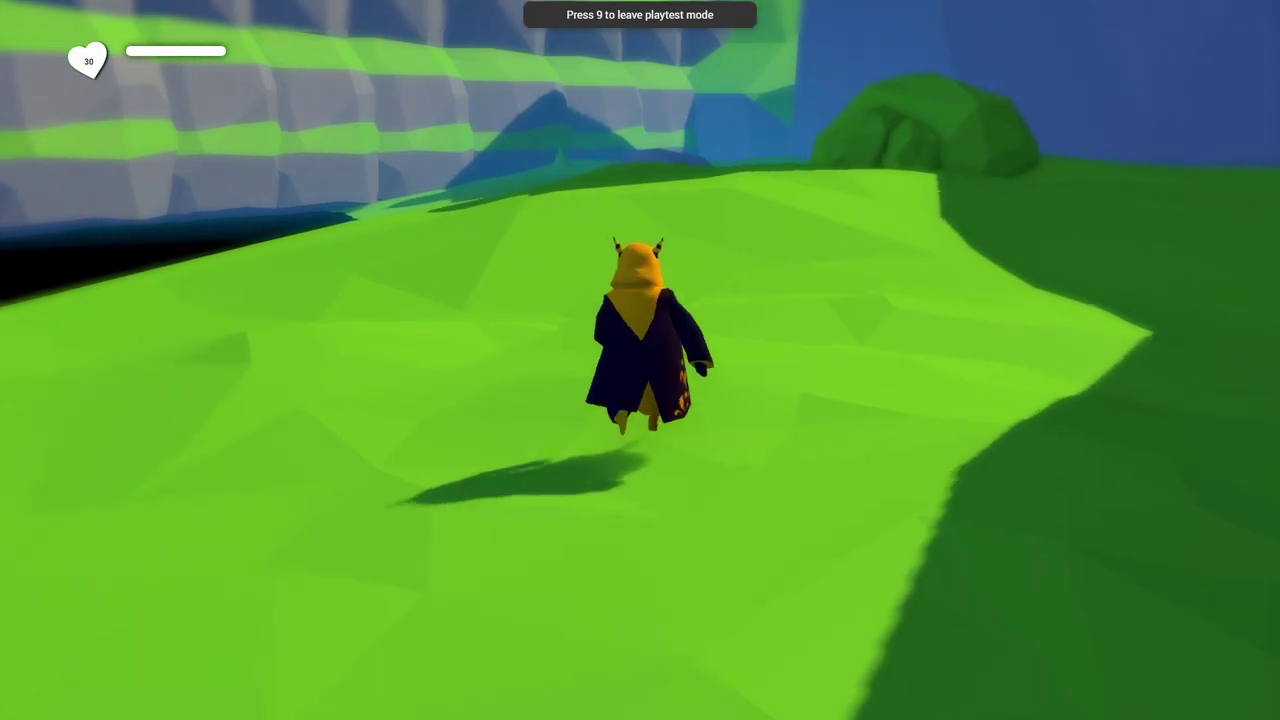
key(s)
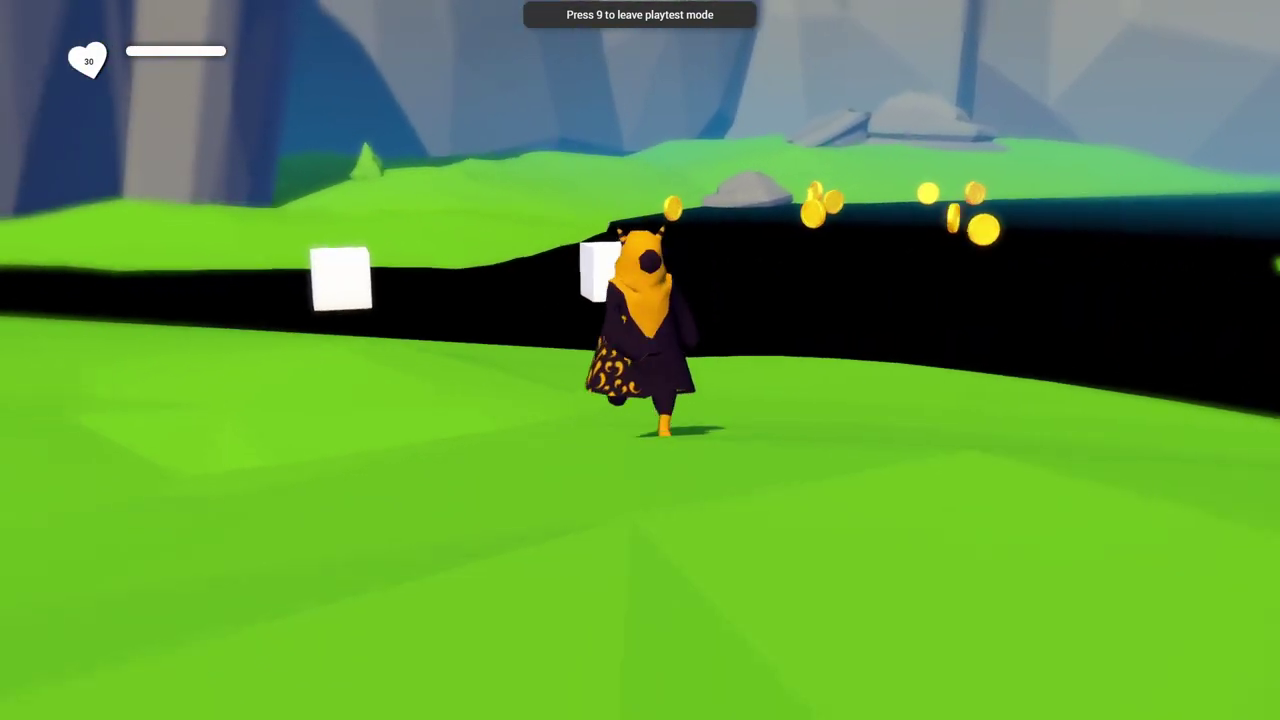
key(9)
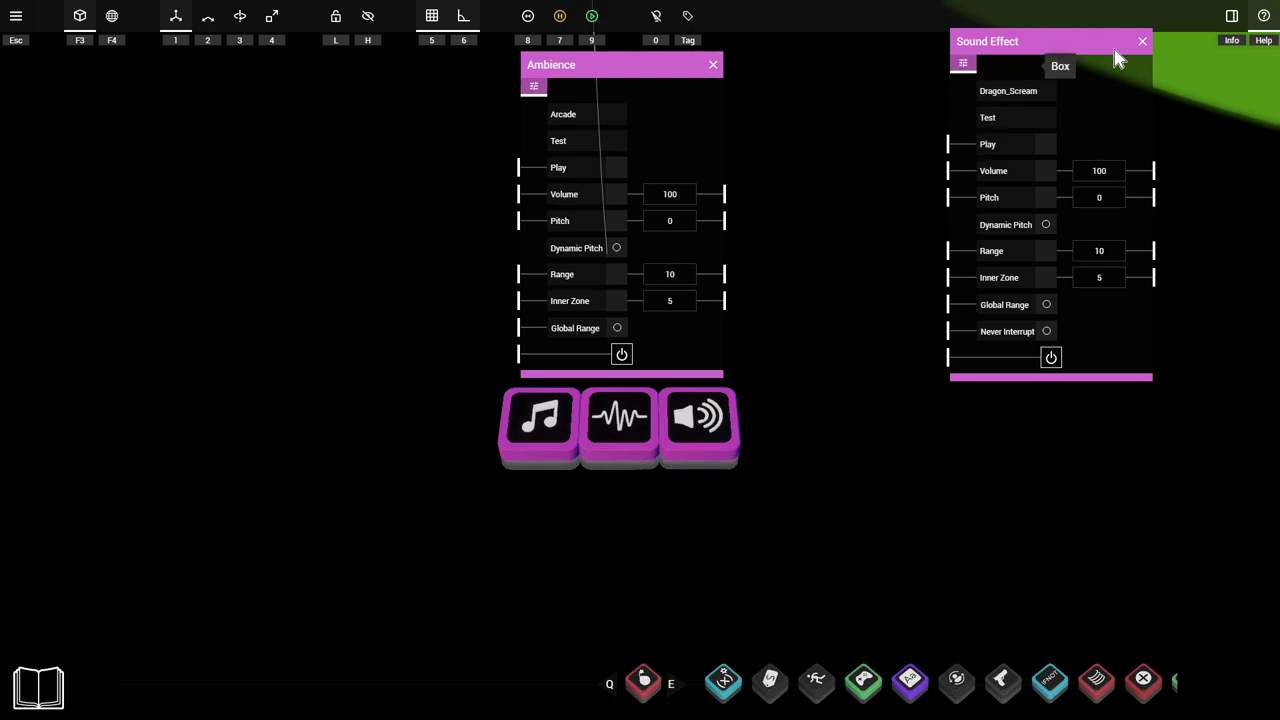
Set the Ambience block's Pitch to 10 and test how the Arcade sound plays at that pitch.
click(661, 222)
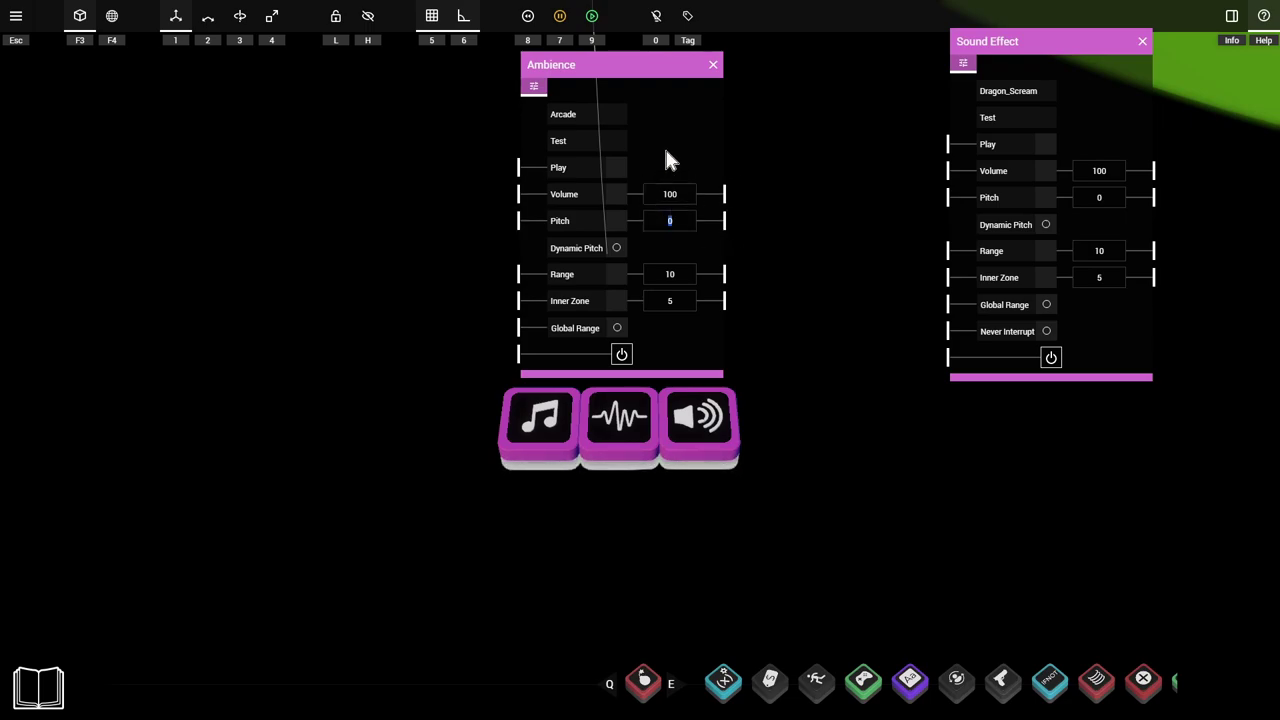
text(10)
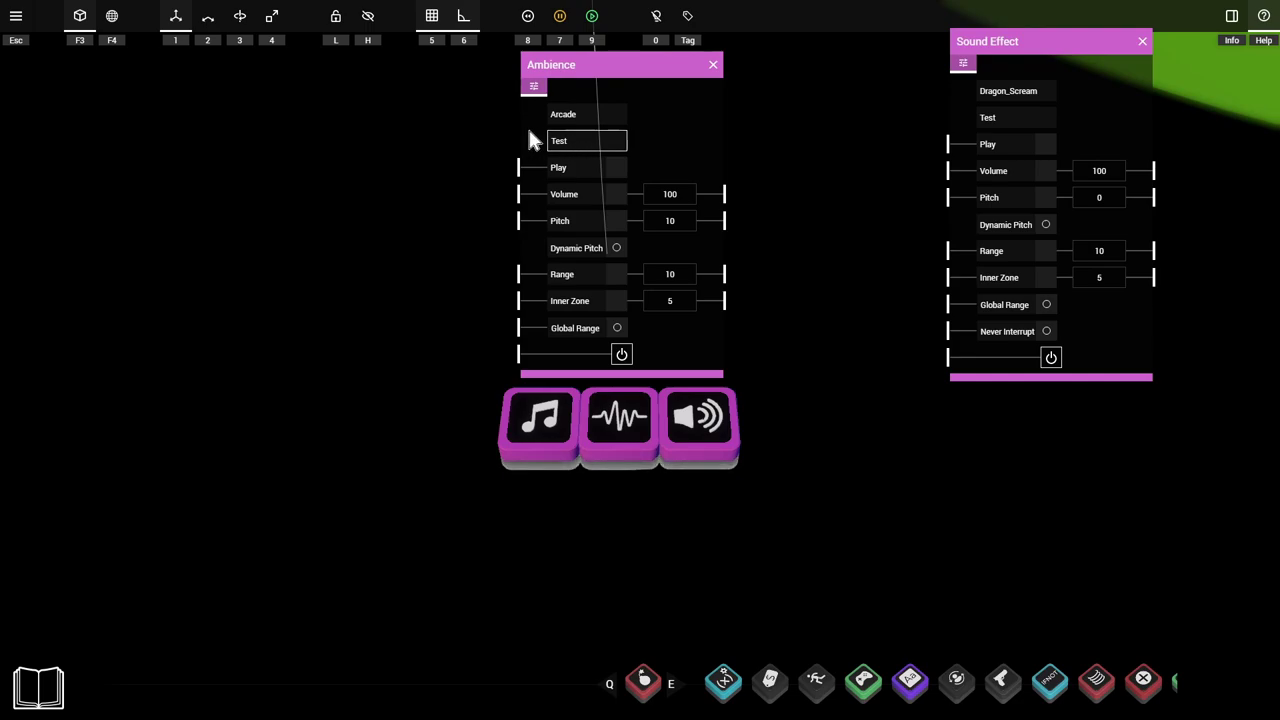
click(560, 114)
click(577, 142)
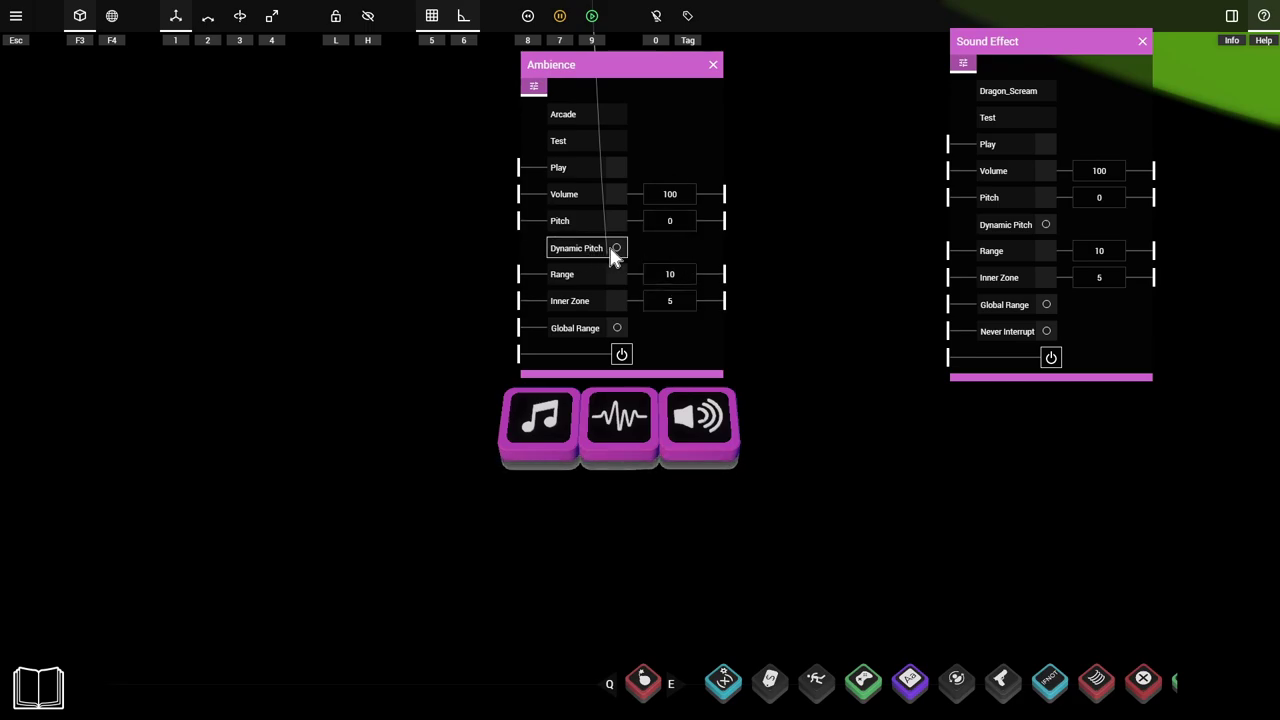
Enable Dynamic Pitch on the Ambience block and Never Interrupt on the Dragon_Scream Sound Effect block.
click(615, 250)
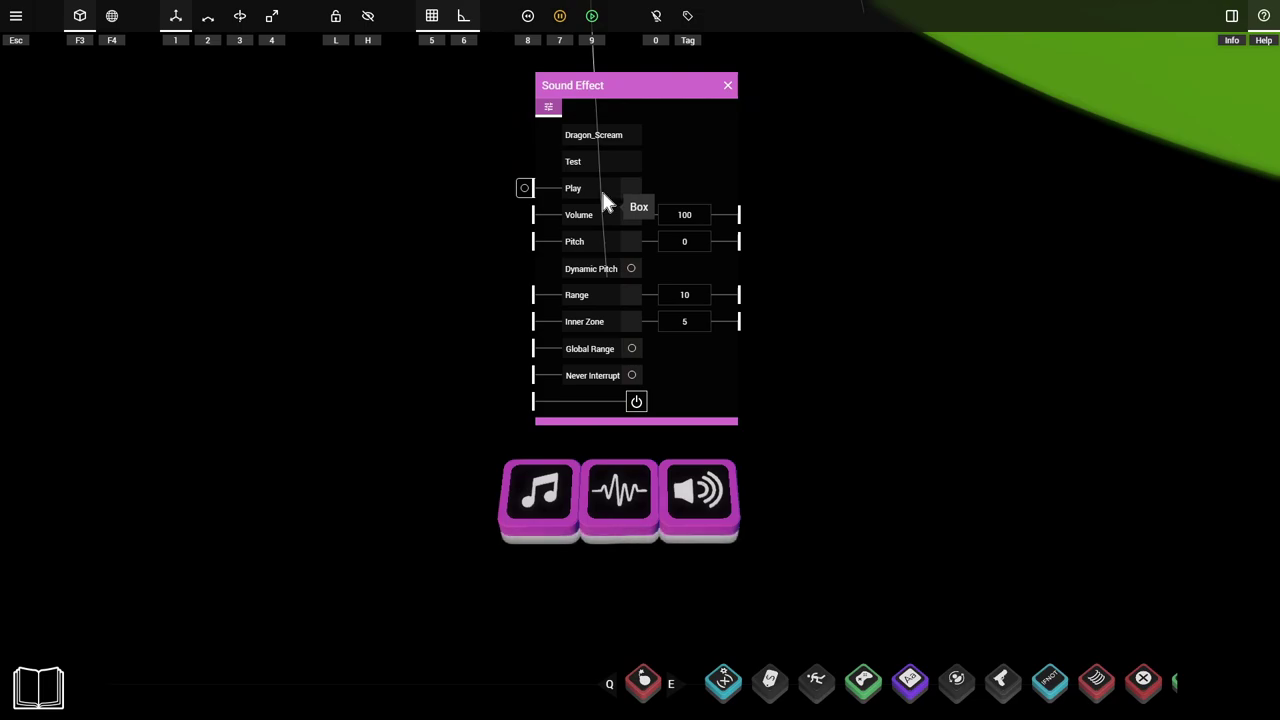
click(631, 375)
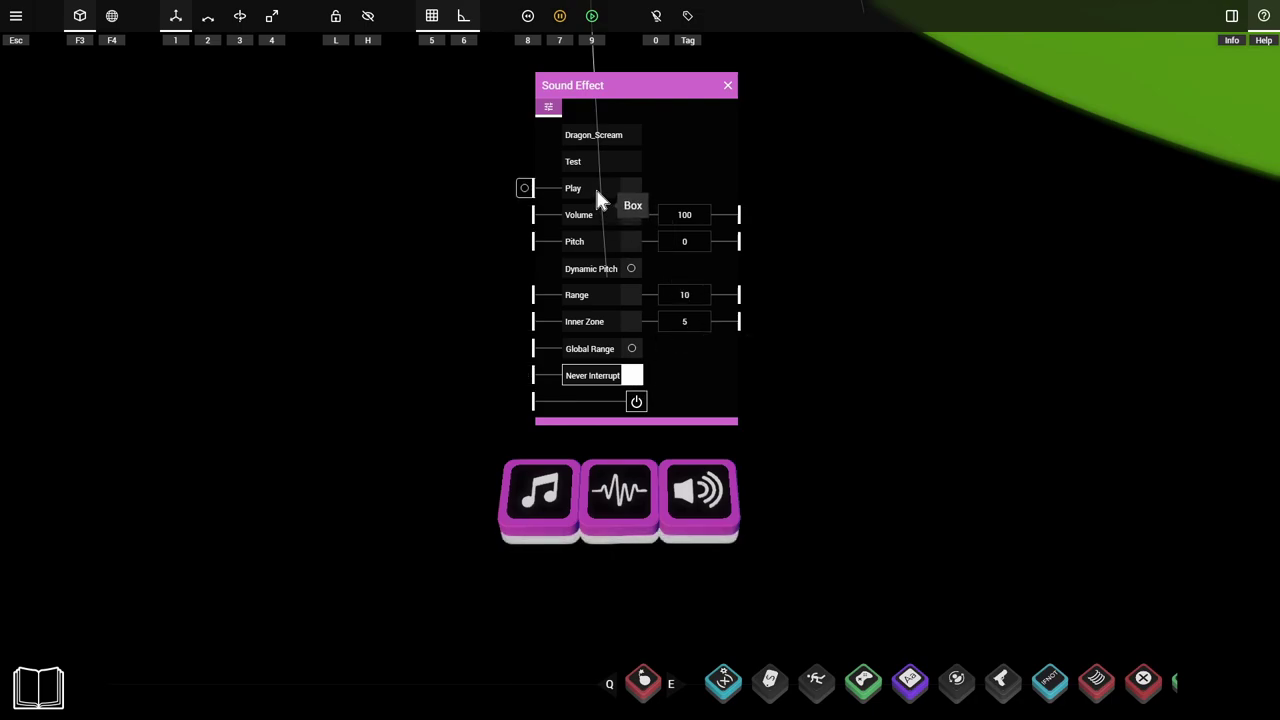